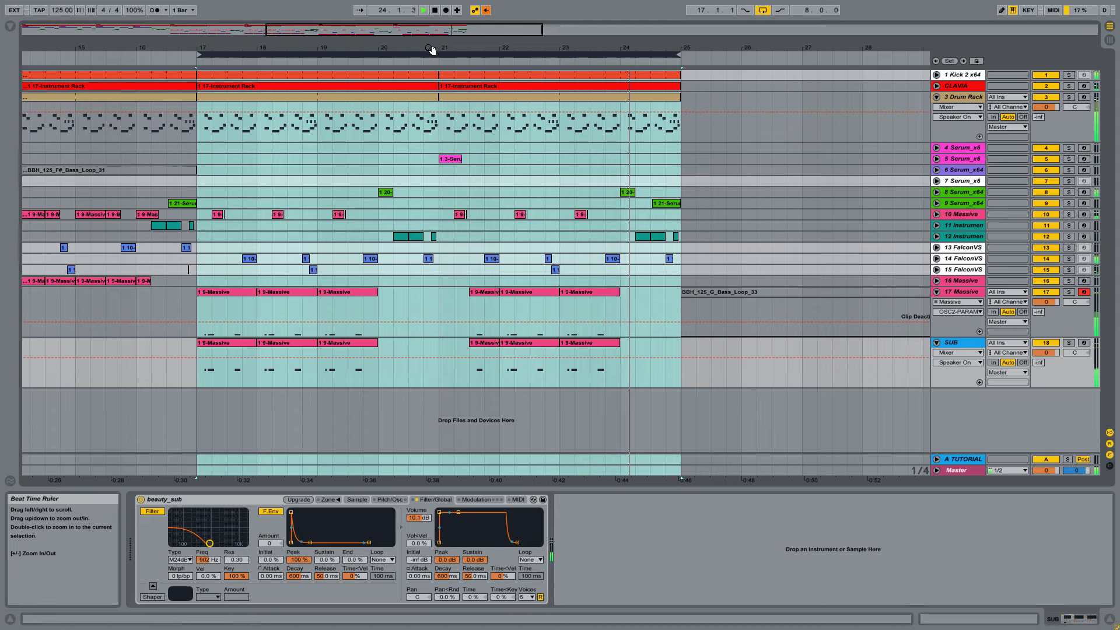
Solo the 17 Massive and SUB tracks and play them from the first Massive clip at bar 17
{"action": "key", "text": "space"}
{"action": "left_click", "coordinate": [1069, 291]}
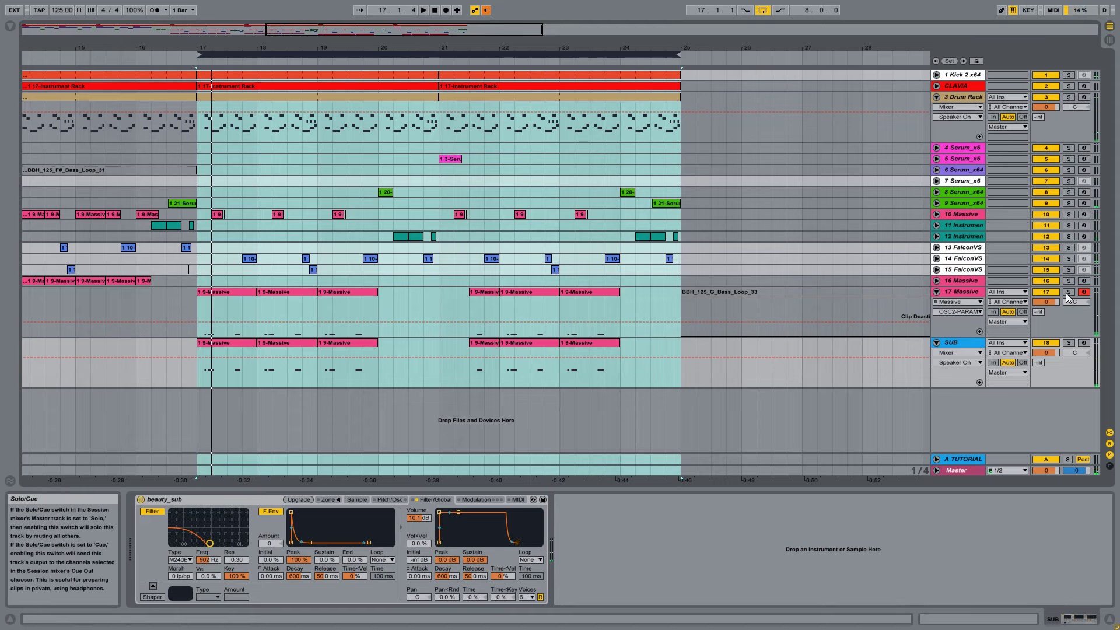
{"action": "left_click", "coordinate": [226, 292]}
{"action": "key", "text": "space"}
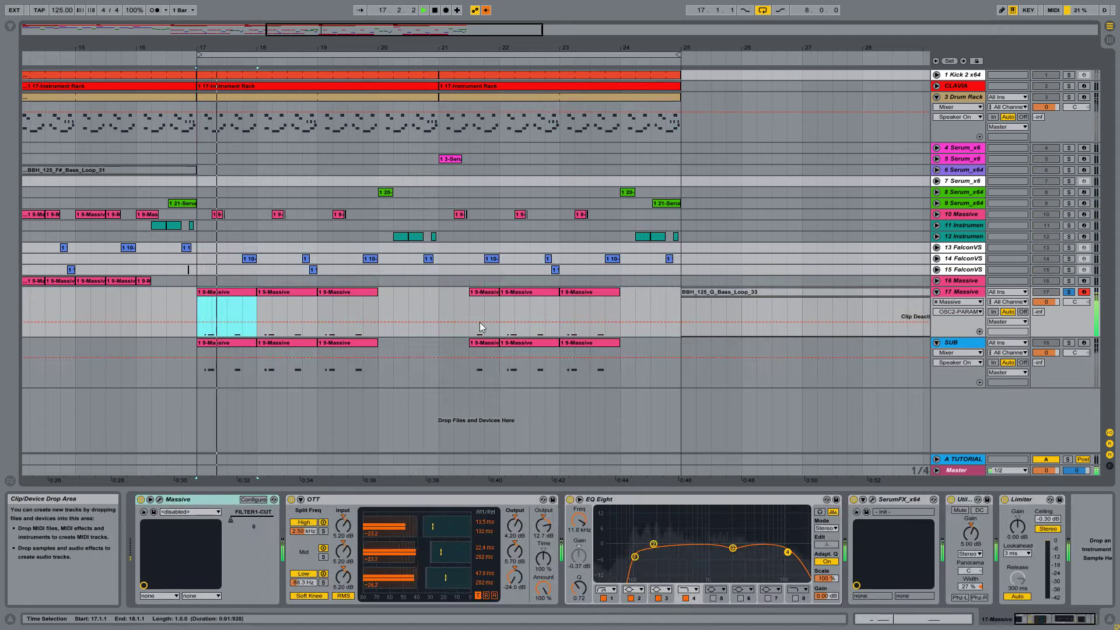
{"action": "left_click", "coordinate": [1069, 343]}
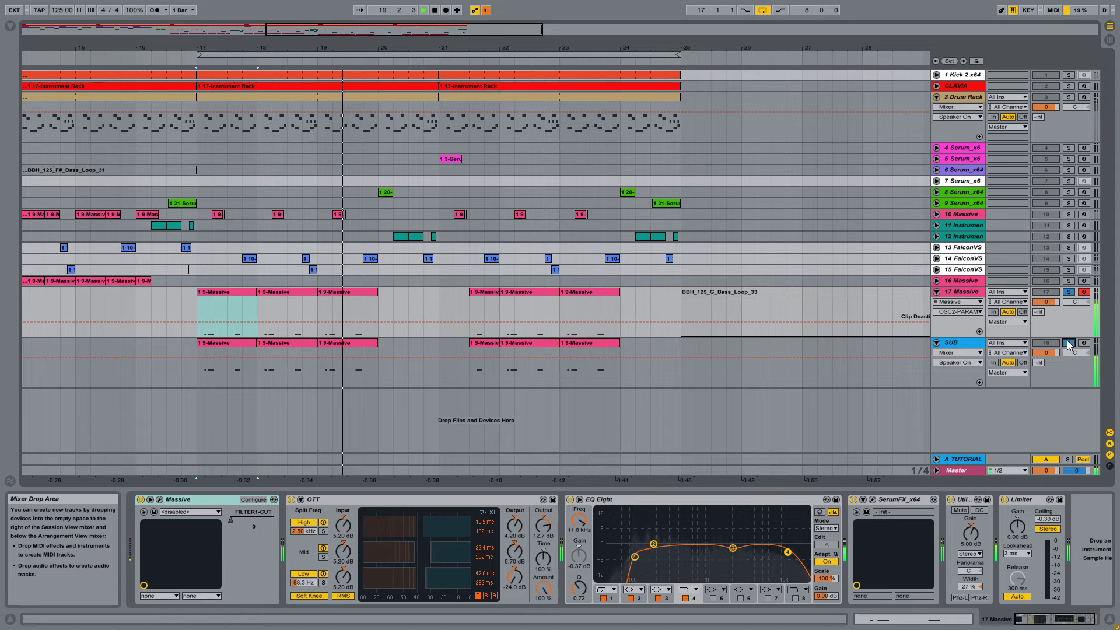
{"action": "key", "text": "space"}
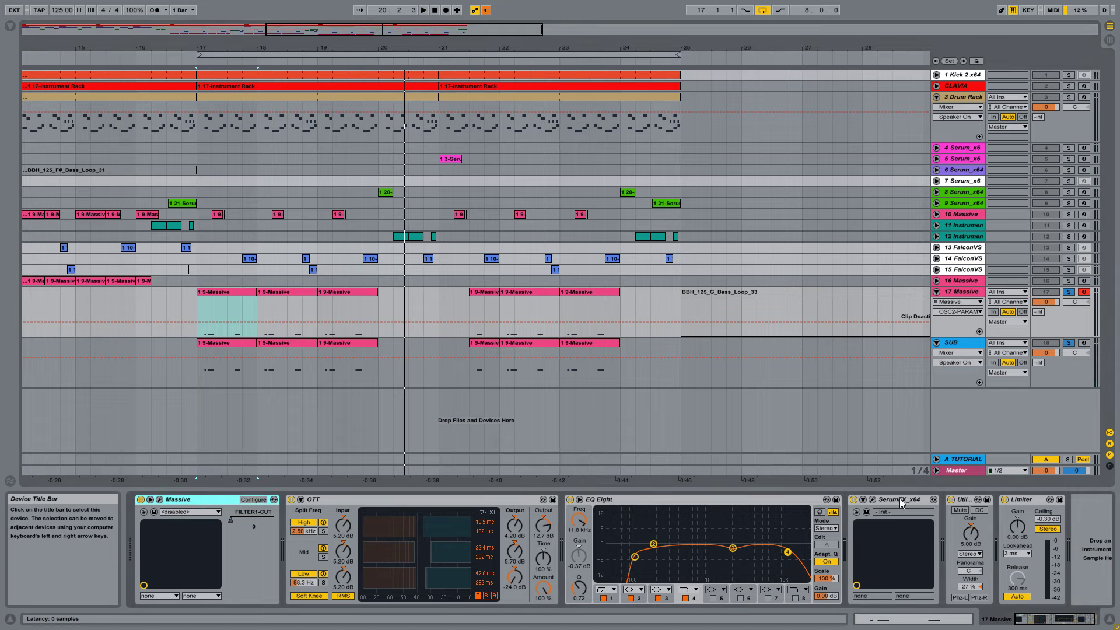
Switch to the Loopmasters page in Chrome and play the Bassline House demo track
{"action": "key", "text": "alt+Tab"}
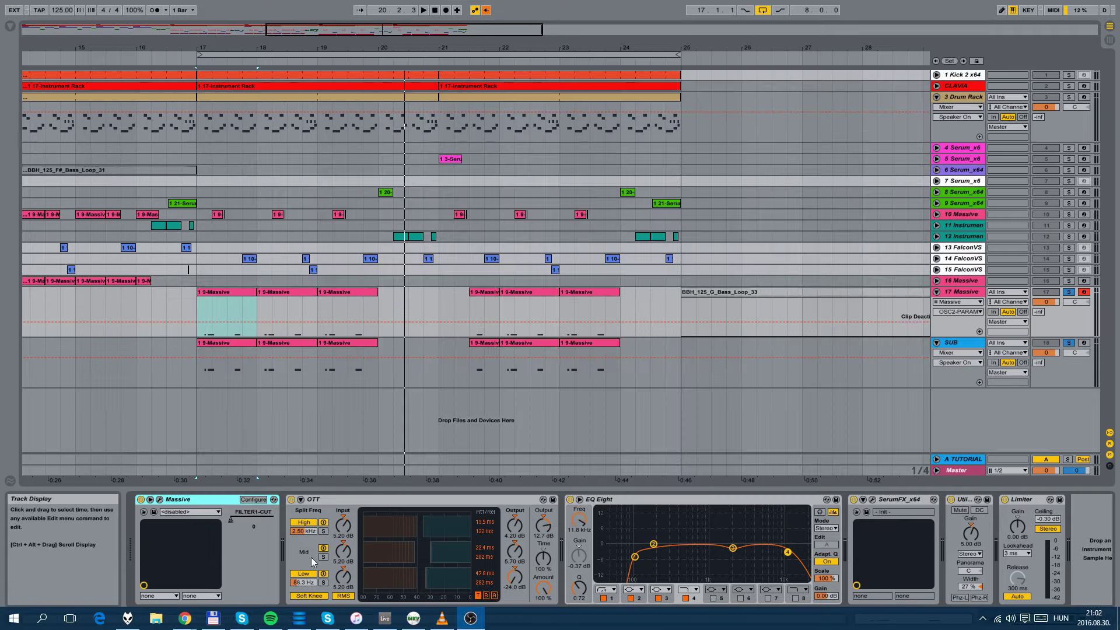
{"action": "mouse_move", "coordinate": [184, 618]}
{"action": "left_click", "coordinate": [185, 560]}
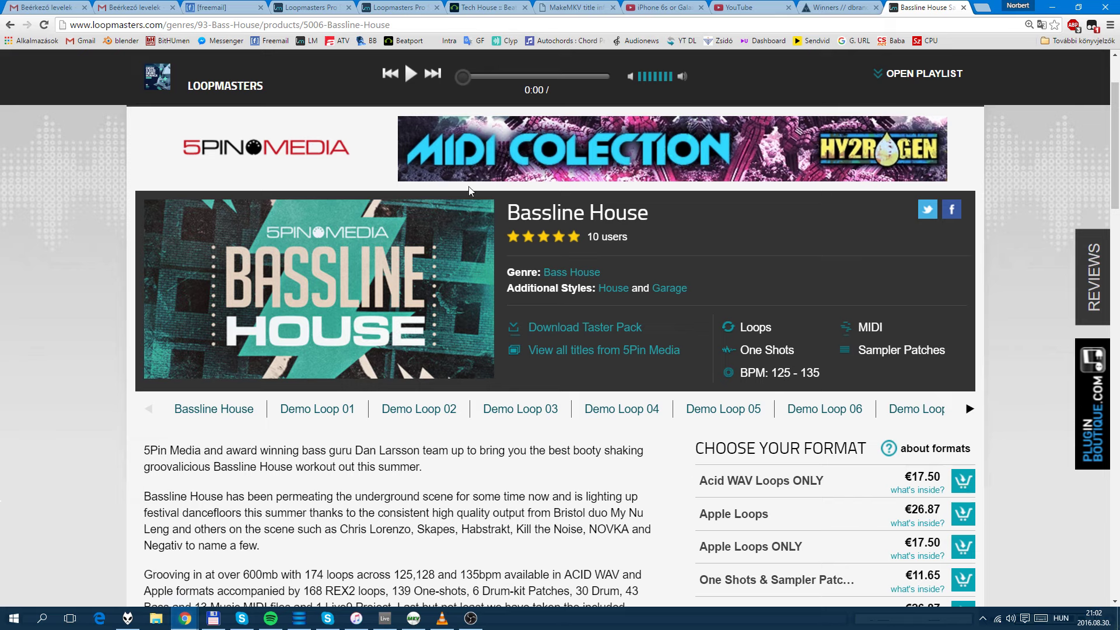
{"action": "mouse_move", "coordinate": [353, 282]}
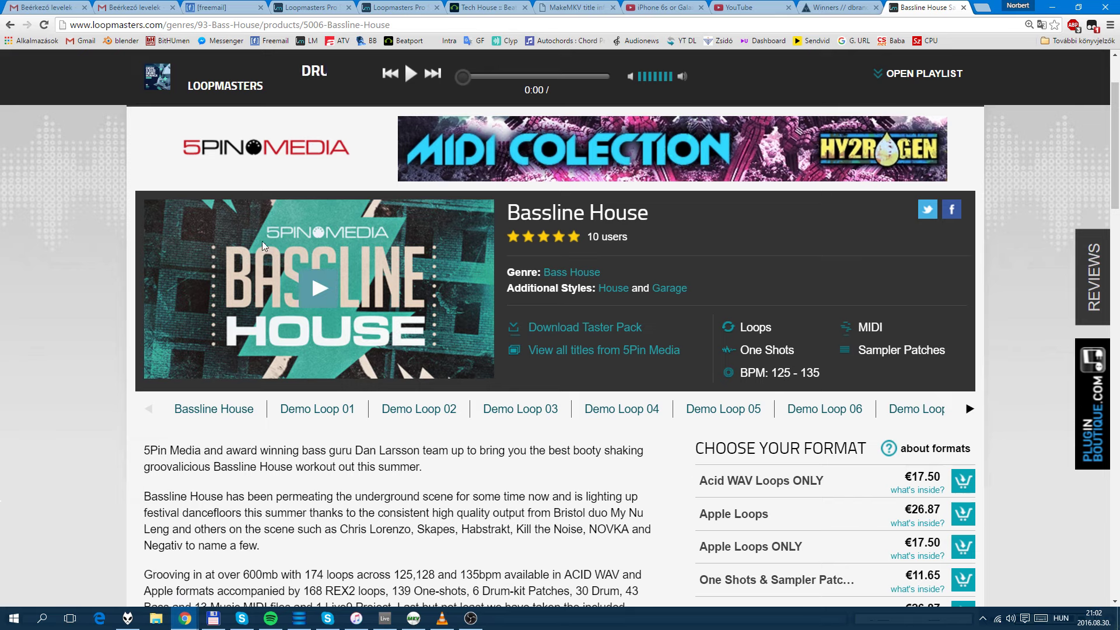
{"action": "left_click", "coordinate": [216, 409]}
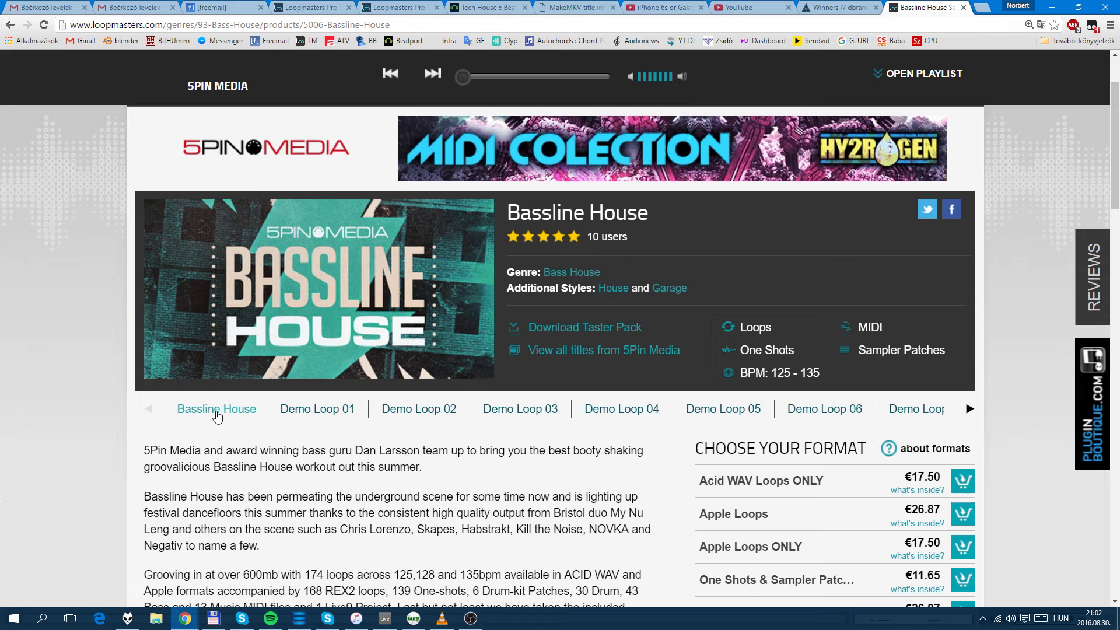
Audition several passages of the Bassline House demo by skipping forward through it, and pause it near the end
{"action": "left_click", "coordinate": [474, 76]}
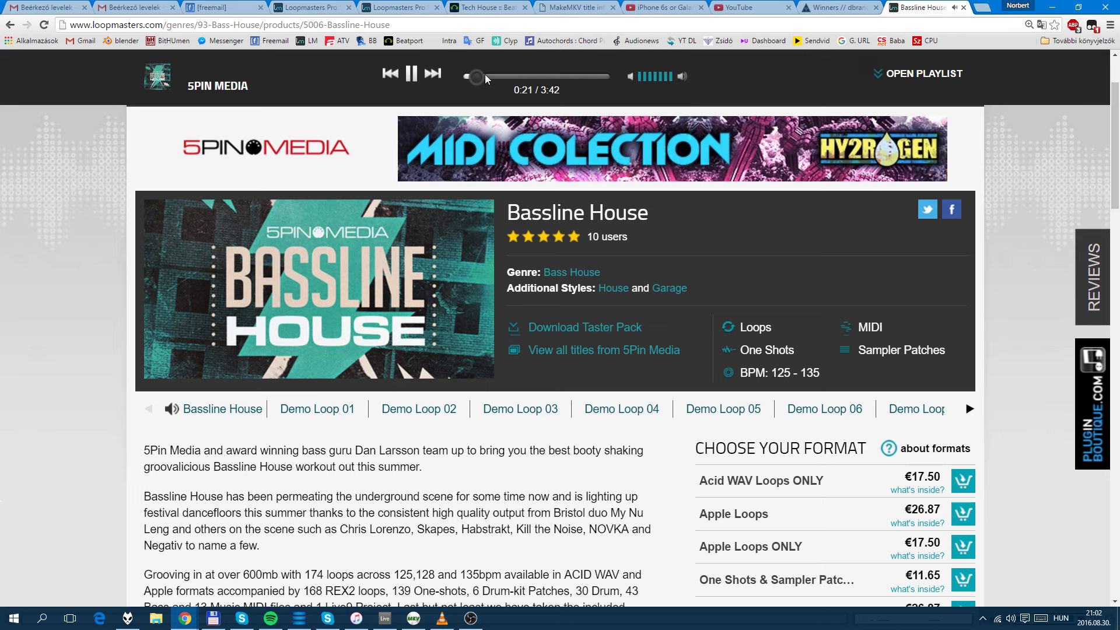
{"action": "left_click", "coordinate": [485, 75]}
{"action": "left_click", "coordinate": [513, 76]}
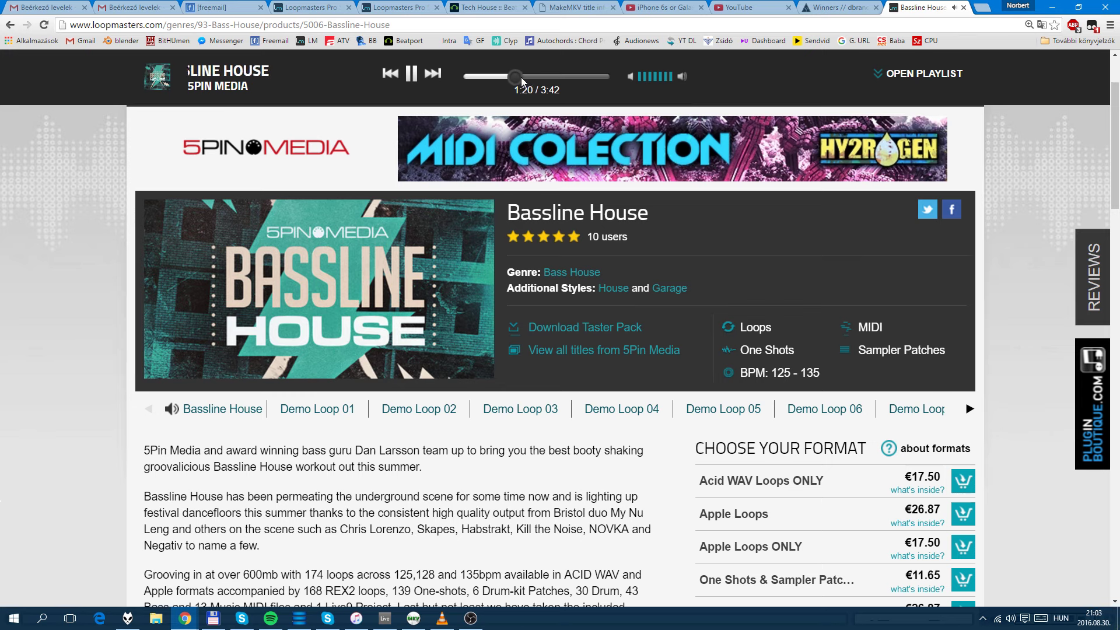
{"action": "left_click", "coordinate": [523, 76]}
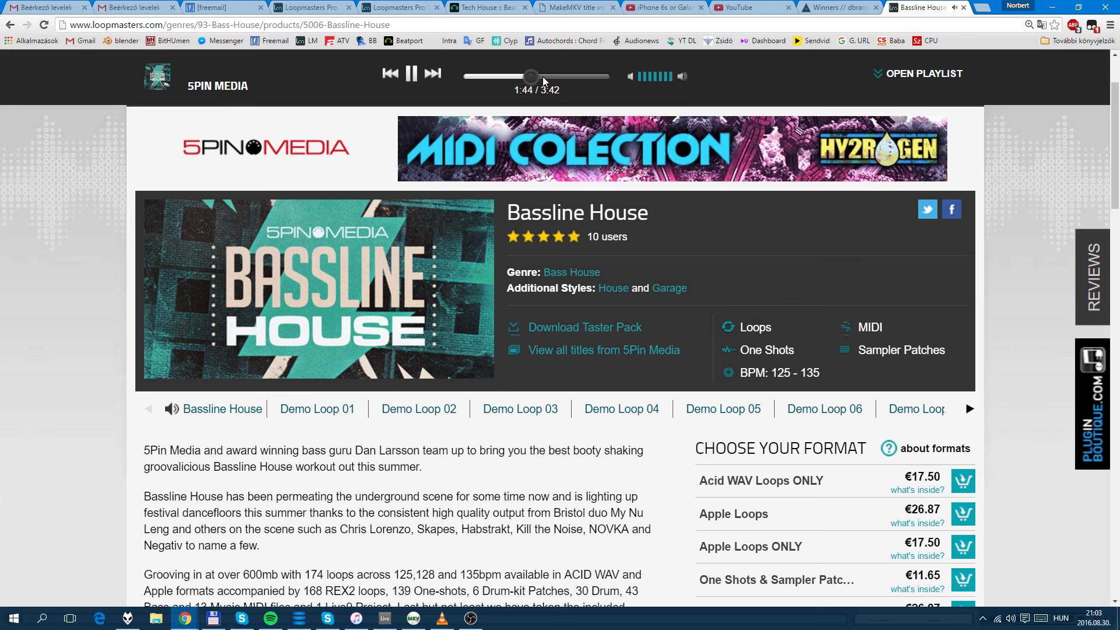
{"action": "left_click", "coordinate": [533, 76]}
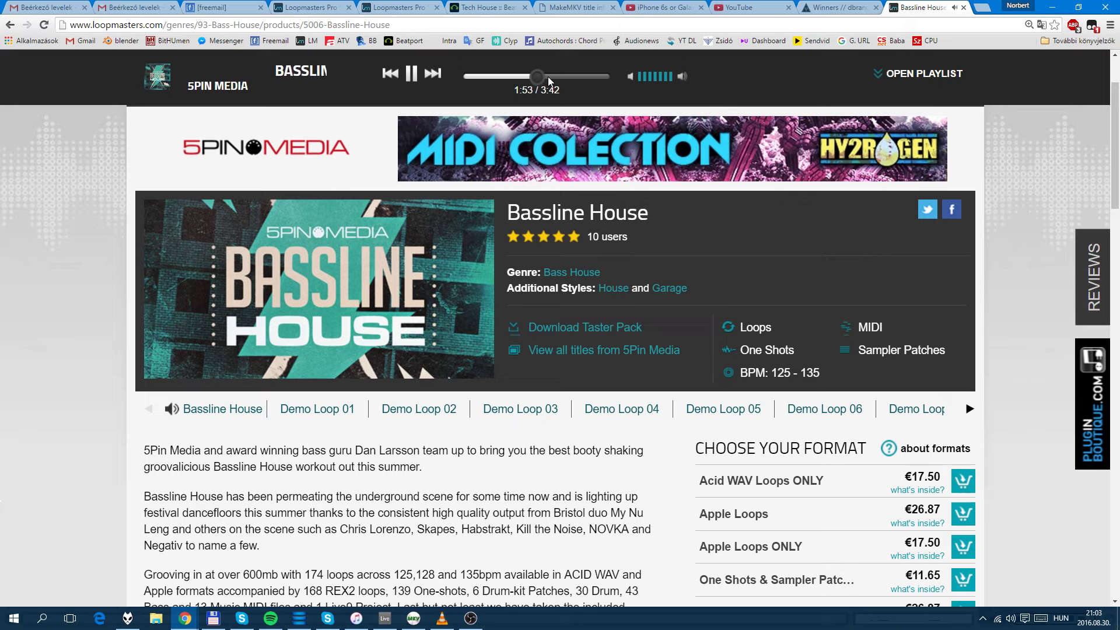
{"action": "left_click", "coordinate": [548, 76]}
{"action": "left_click", "coordinate": [570, 76]}
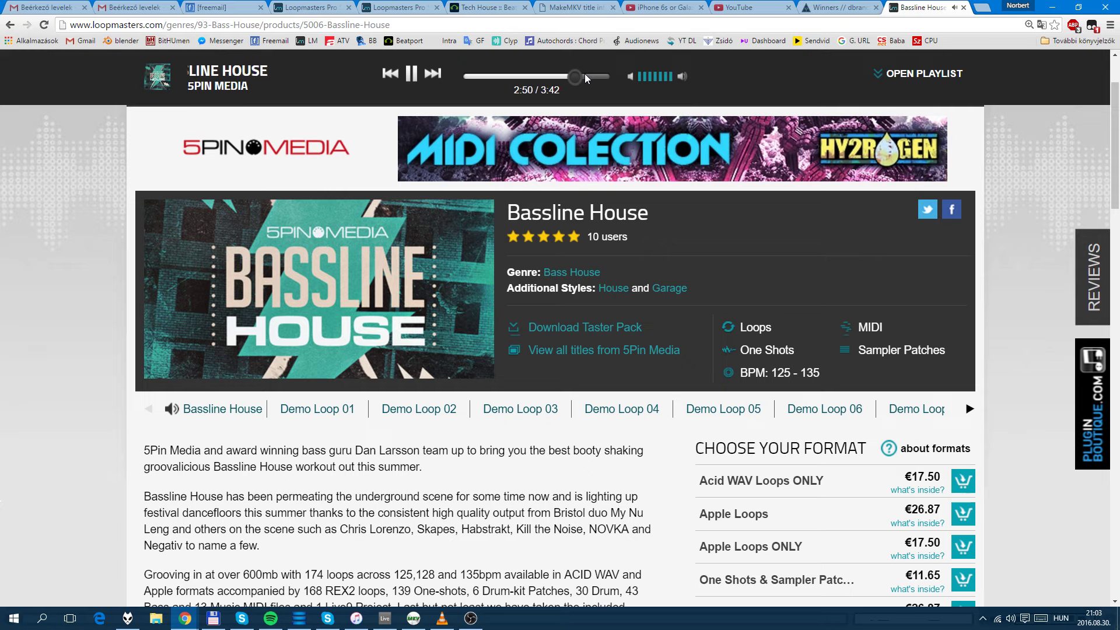
{"action": "left_click", "coordinate": [584, 76]}
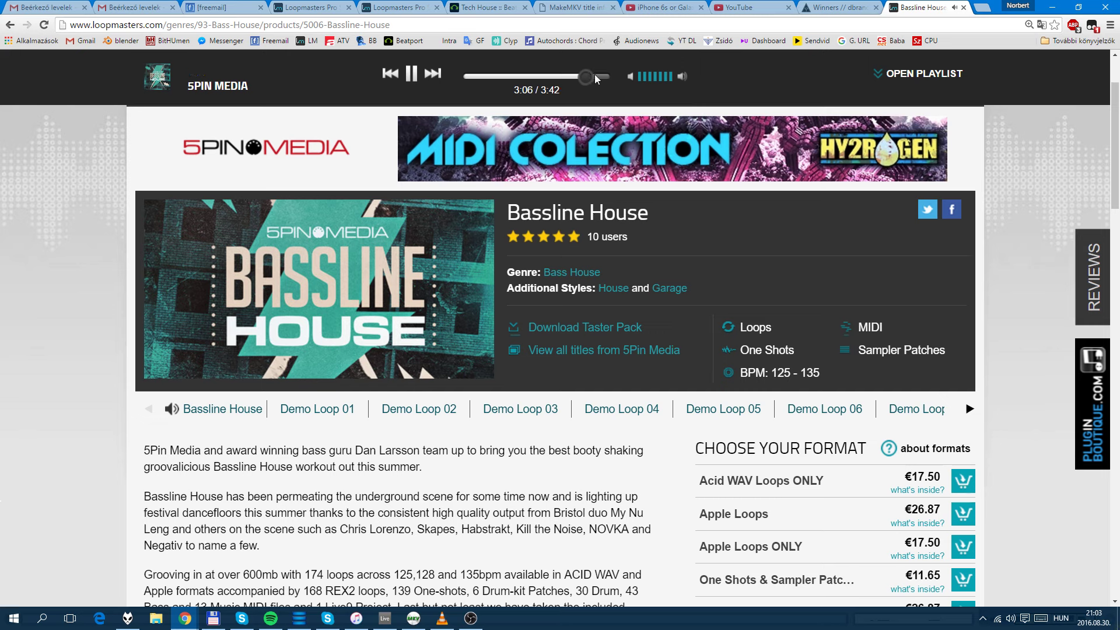
{"action": "left_click", "coordinate": [595, 75]}
{"action": "left_click", "coordinate": [411, 74]}
Return to Ableton Live and look through the user sample folders in the browser, closing it when finished
{"action": "key", "text": "alt+Tab"}
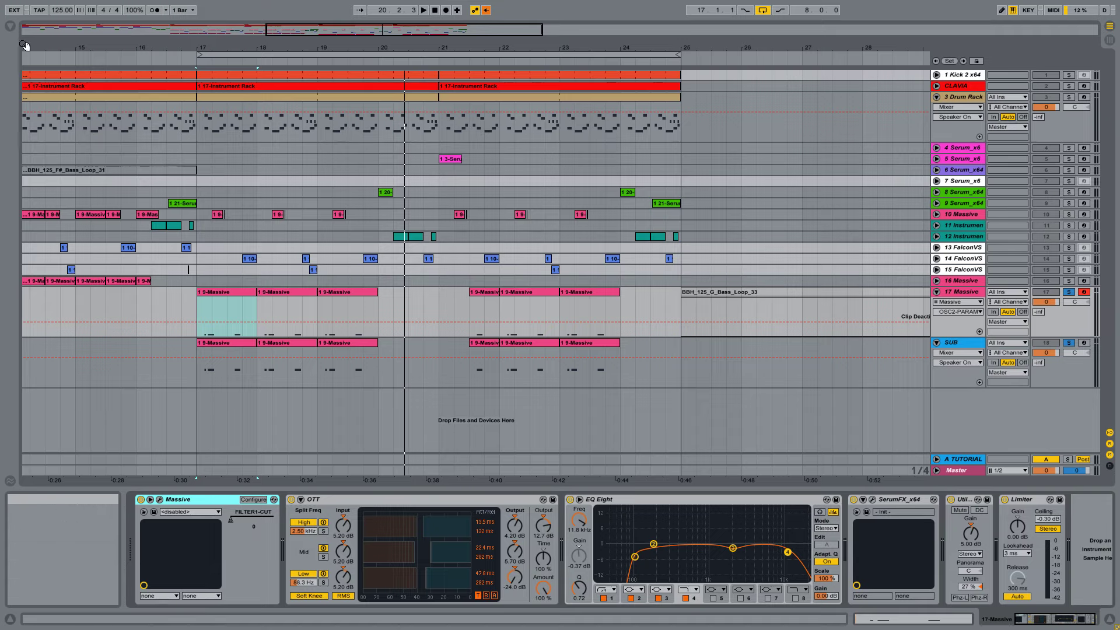
{"action": "left_click", "coordinate": [10, 27]}
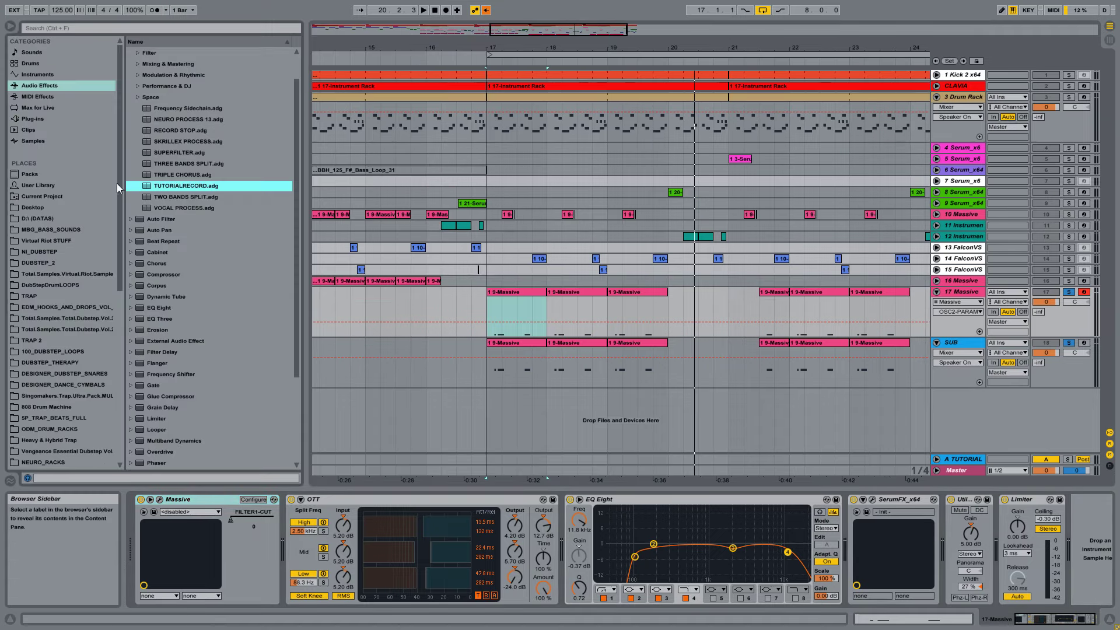
{"action": "scroll", "coordinate": [121, 240], "scroll_direction": "down", "scroll_amount": 10}
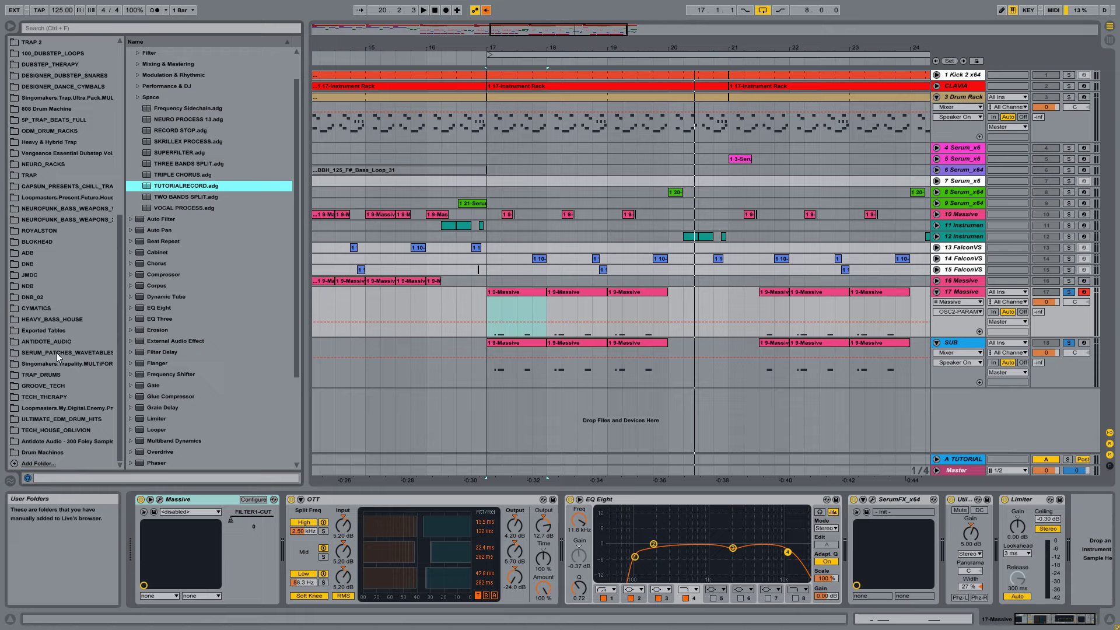
{"action": "left_click", "coordinate": [714, 48]}
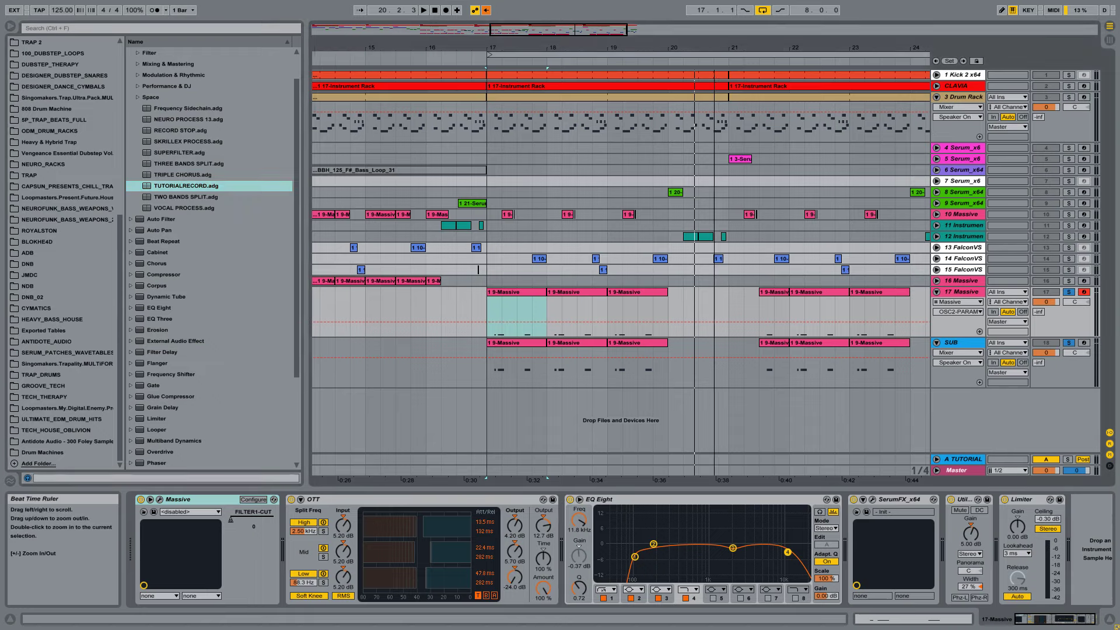
{"action": "left_click_drag", "start_coordinate": [714, 48], "coordinate": [589, 42]}
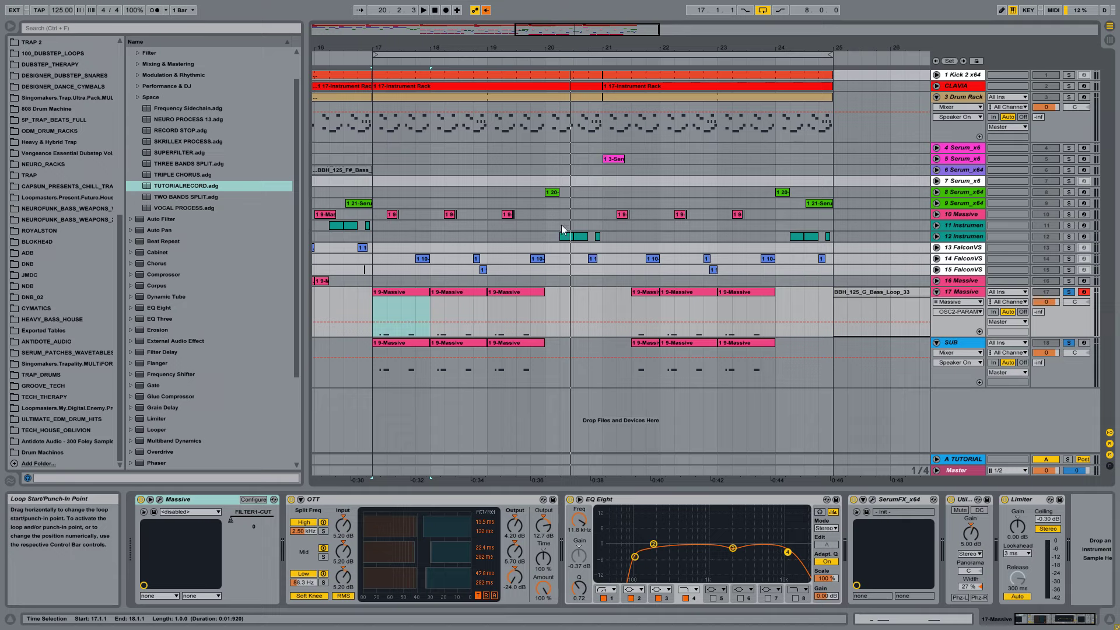
{"action": "left_click", "coordinate": [10, 26]}
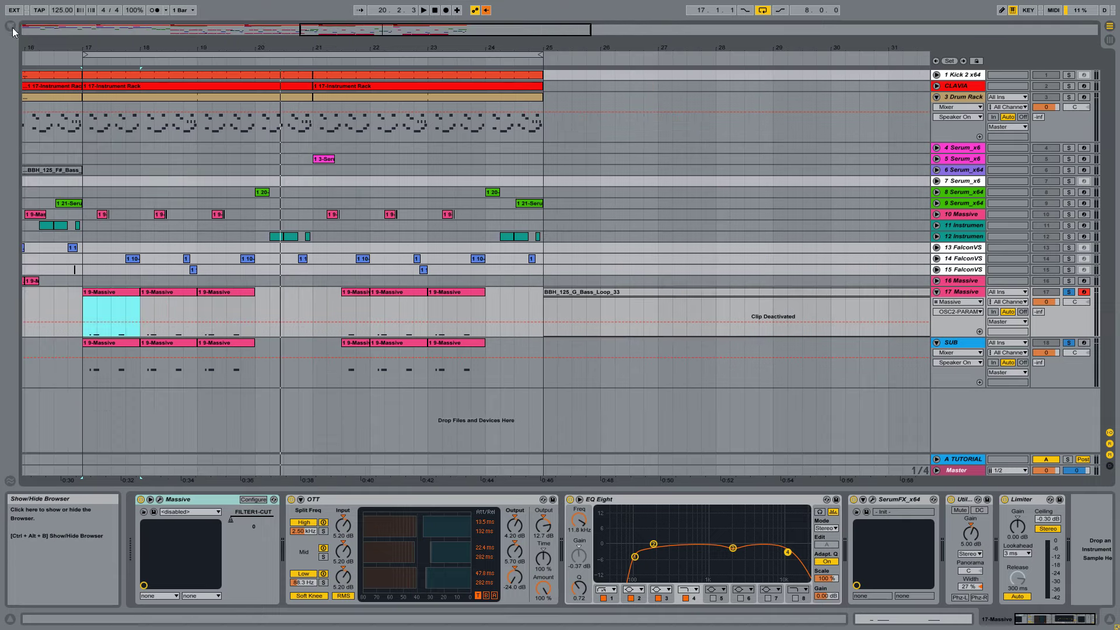
Open the Massive editor on track 17 and examine the Osc 3 and Osc 2 wavetable choices and the modulation oscillator's Phase setting
{"action": "left_click", "coordinate": [159, 500]}
{"action": "left_click_drag", "start_coordinate": [550, 46], "coordinate": [490, 113]}
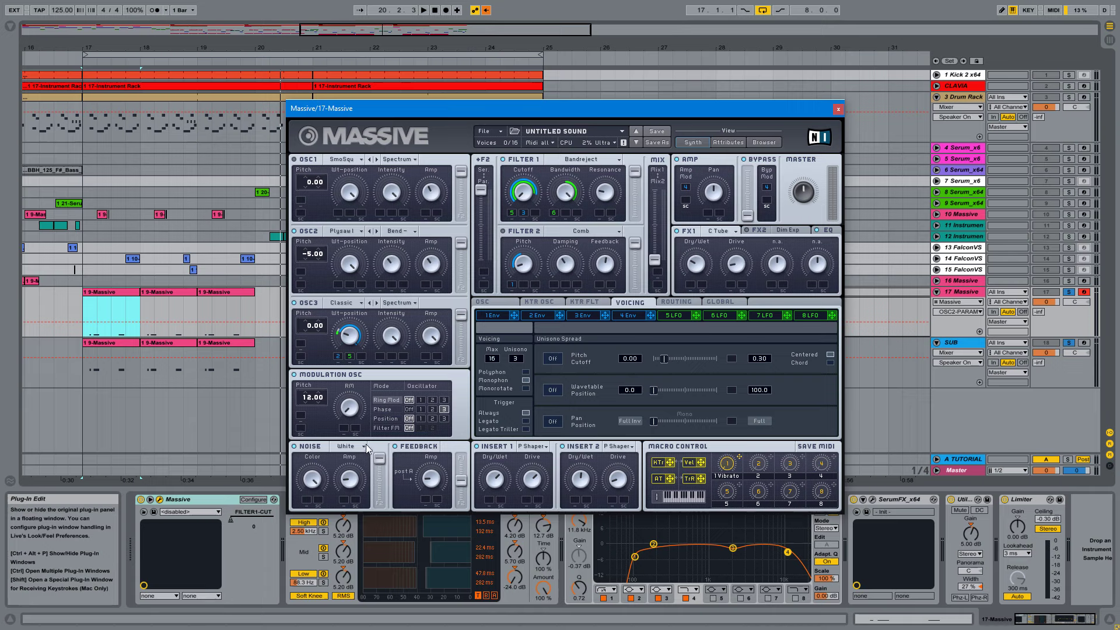
{"action": "left_click", "coordinate": [360, 307]}
{"action": "left_click", "coordinate": [325, 287]}
{"action": "left_click", "coordinate": [383, 410]}
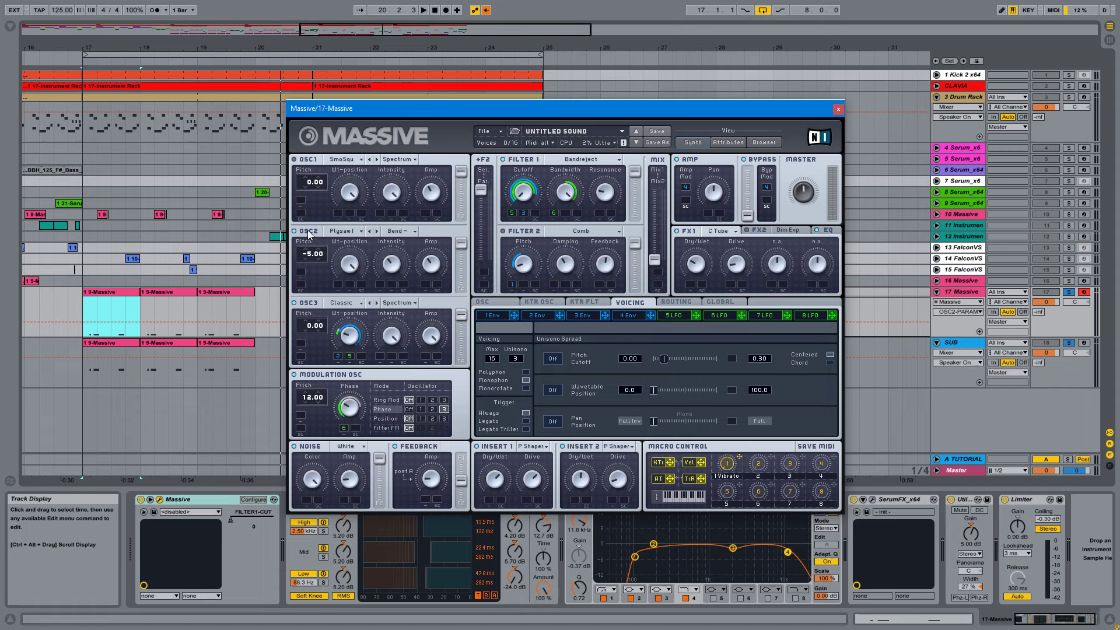
{"action": "left_click", "coordinate": [354, 235]}
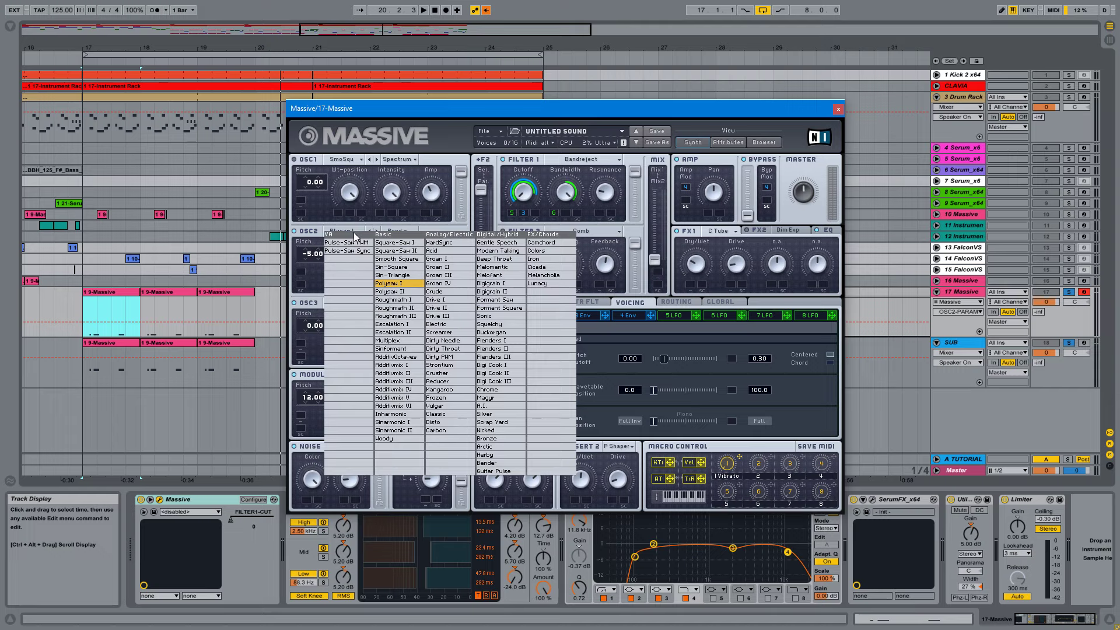
{"action": "left_click", "coordinate": [311, 233]}
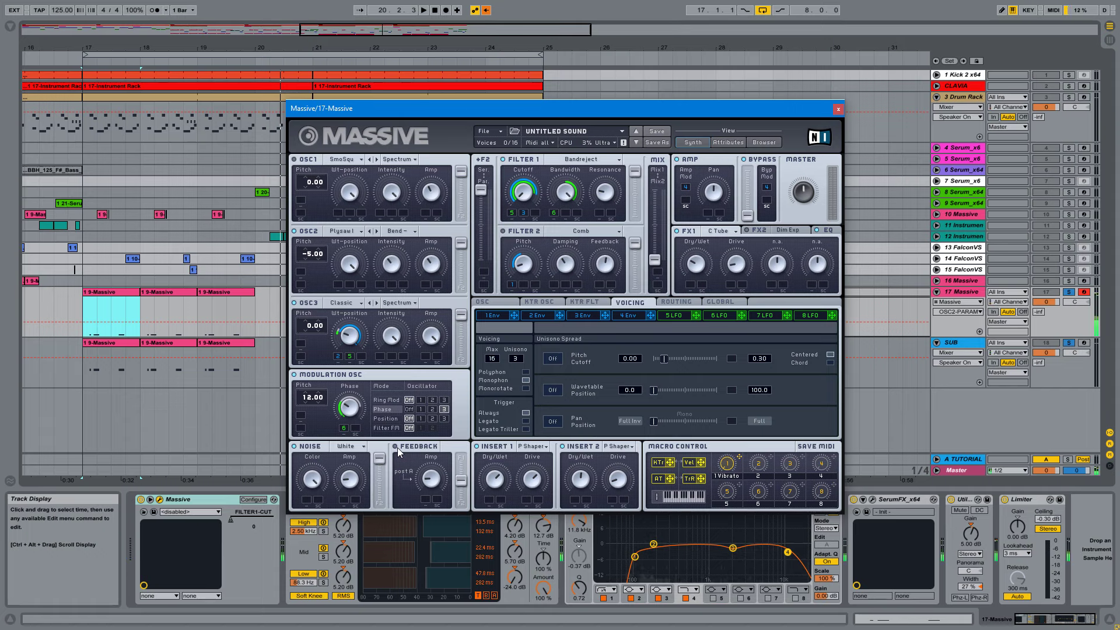
Examine the effect types chosen for Insert 1 and Insert 2, leaving both selections as they are
{"action": "left_click", "coordinate": [533, 448]}
{"action": "left_click", "coordinate": [499, 452]}
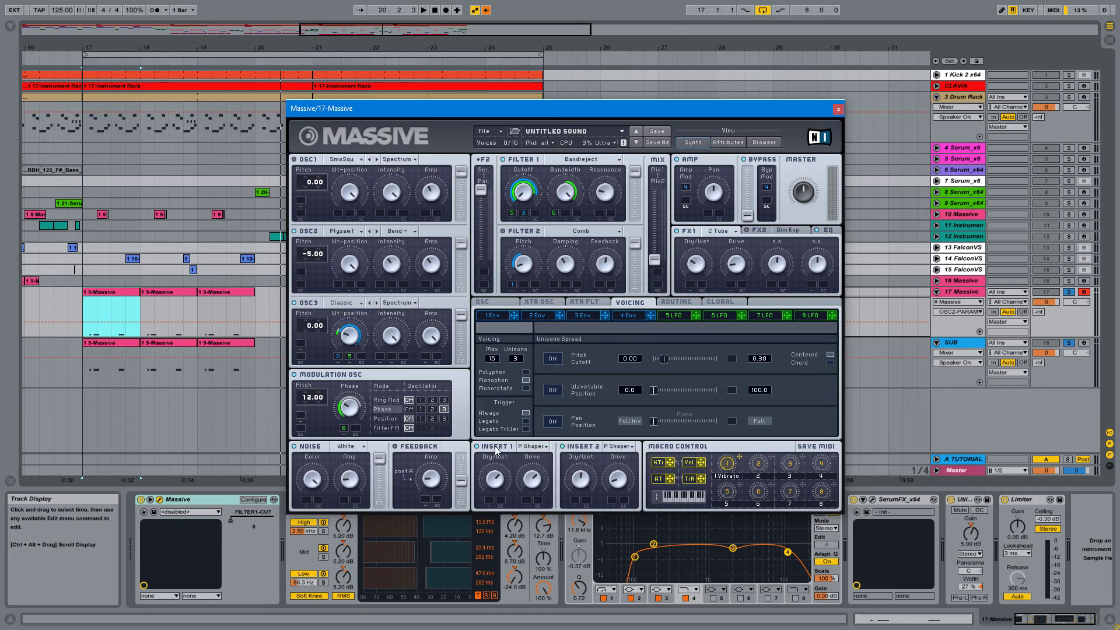
{"action": "left_click", "coordinate": [633, 448]}
{"action": "left_click", "coordinate": [578, 449]}
Review the FX1 effect choices without changing them, and show Massive's EQ settings
{"action": "left_click", "coordinate": [718, 231]}
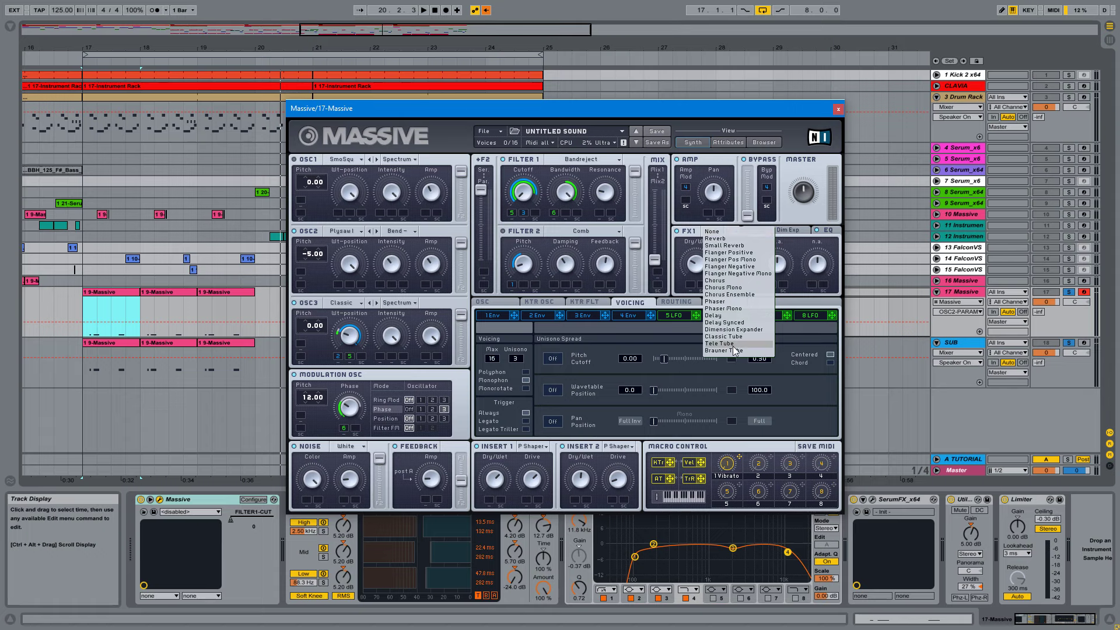
{"action": "left_click", "coordinate": [823, 204]}
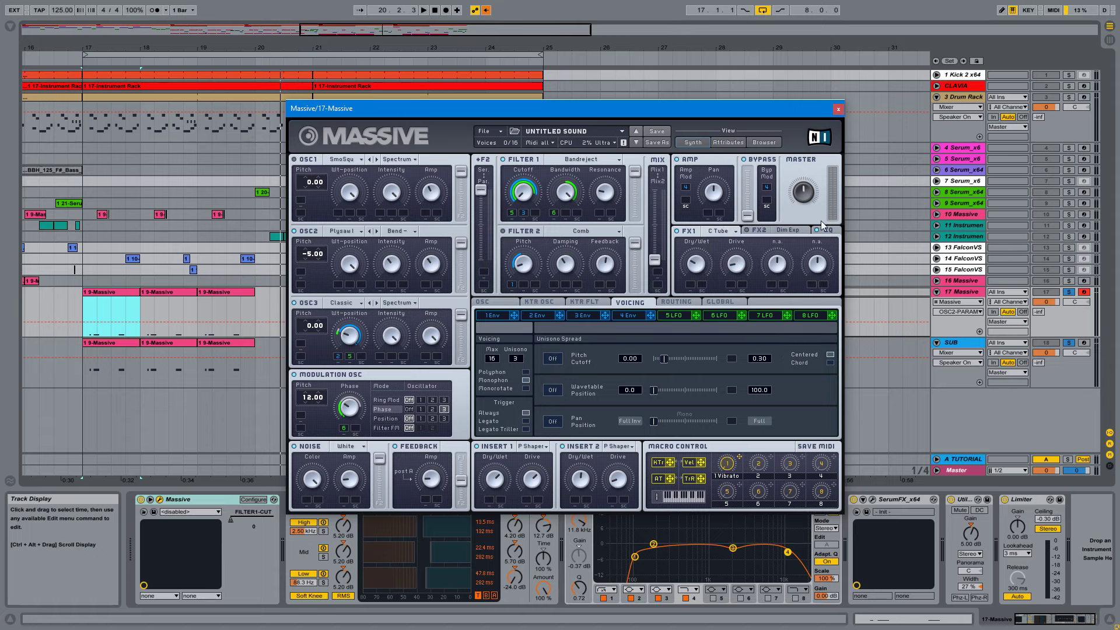
{"action": "left_click", "coordinate": [827, 231]}
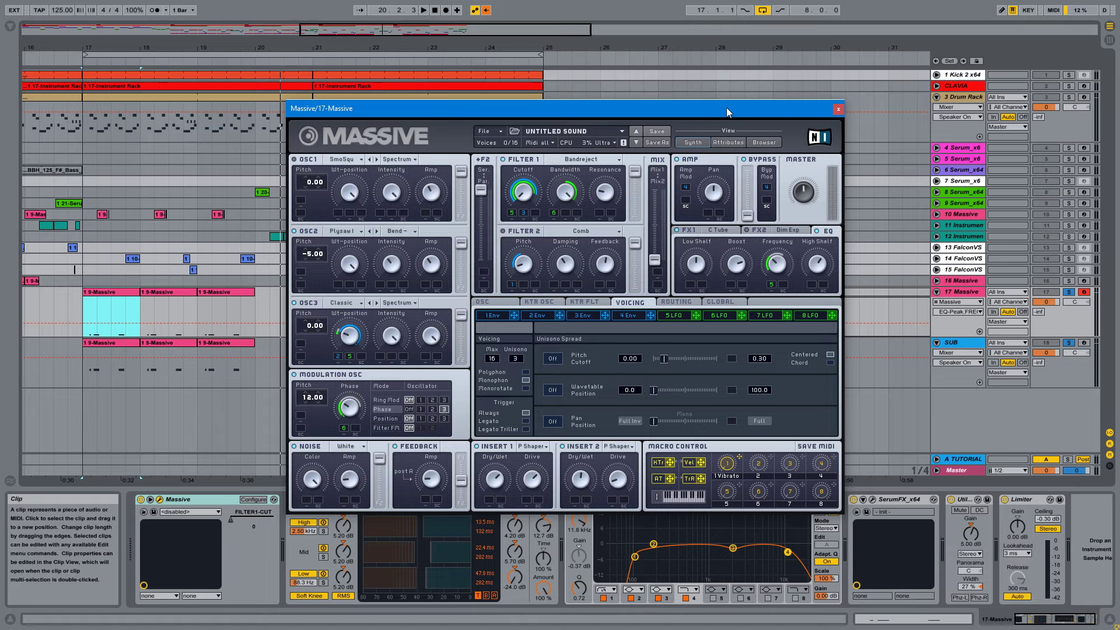
{"action": "left_click_drag", "start_coordinate": [726, 107], "coordinate": [721, 114]}
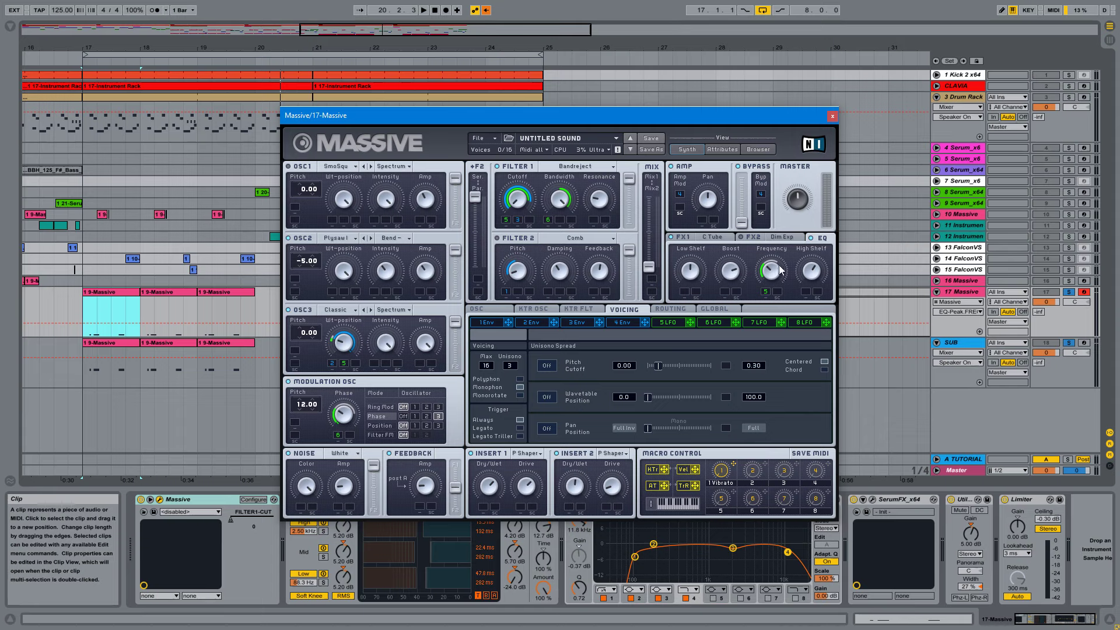
Show the settings of LFO 5 and LFO 6 in Massive for inspection
{"action": "left_click", "coordinate": [668, 324]}
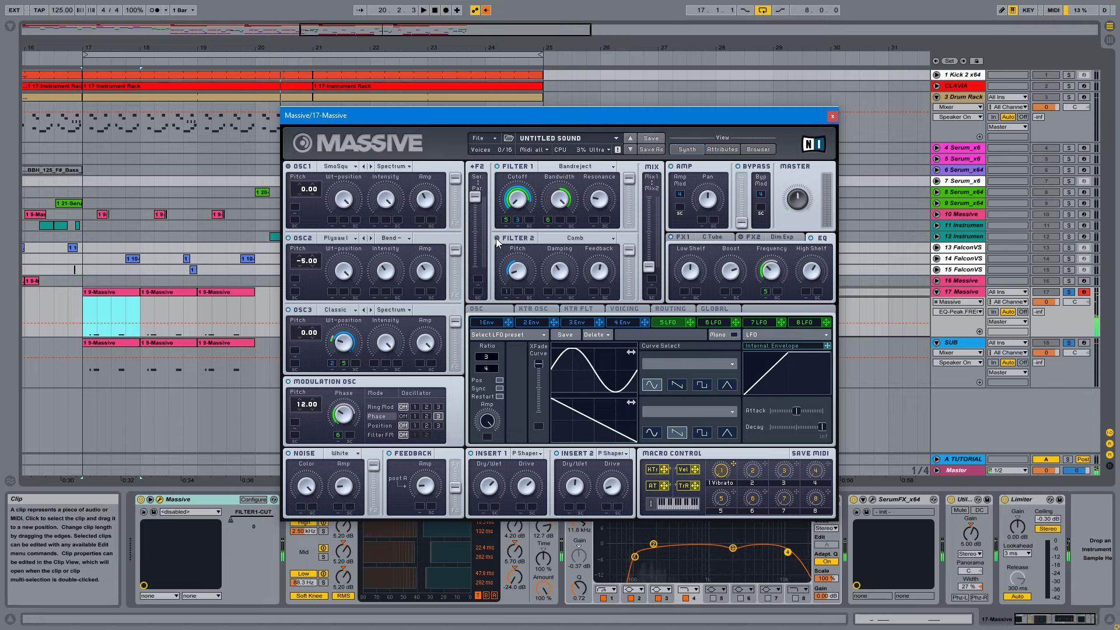
{"action": "left_click_drag", "start_coordinate": [541, 124], "coordinate": [516, 92]}
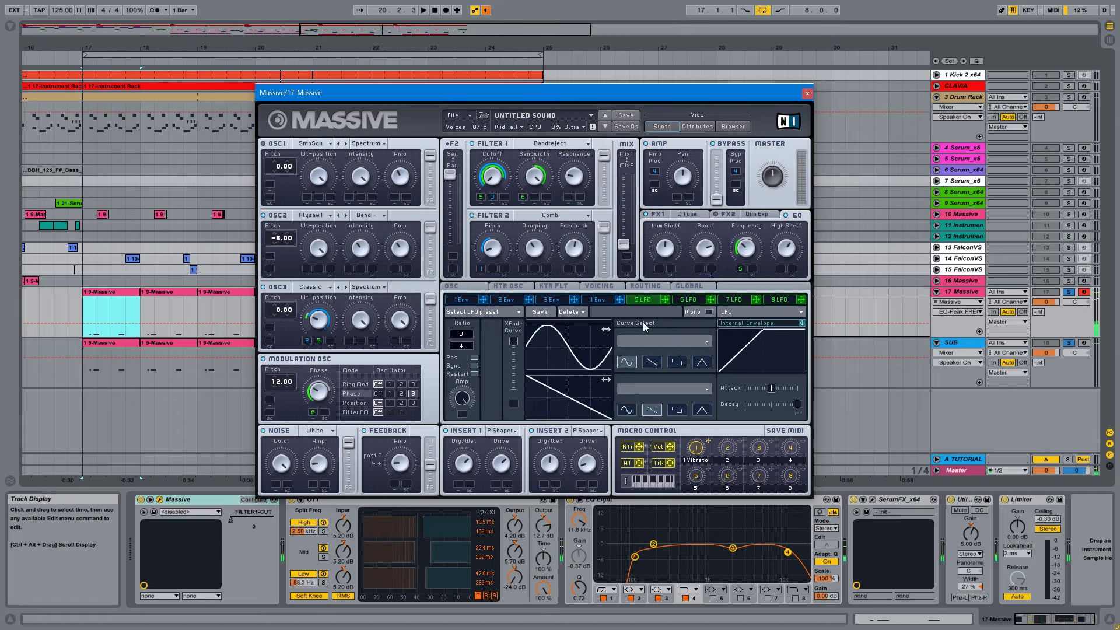
{"action": "left_click", "coordinate": [686, 300]}
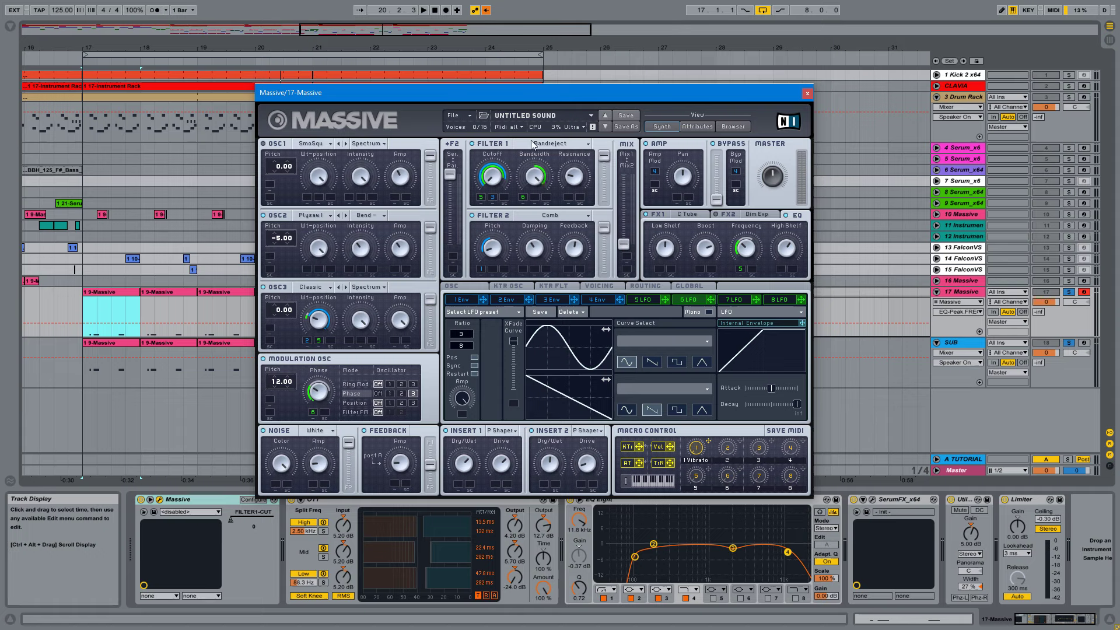
Review the filter type choices for Filter 1, keeping Bandreject, and show envelope 3's settings
{"action": "left_click", "coordinate": [559, 145]}
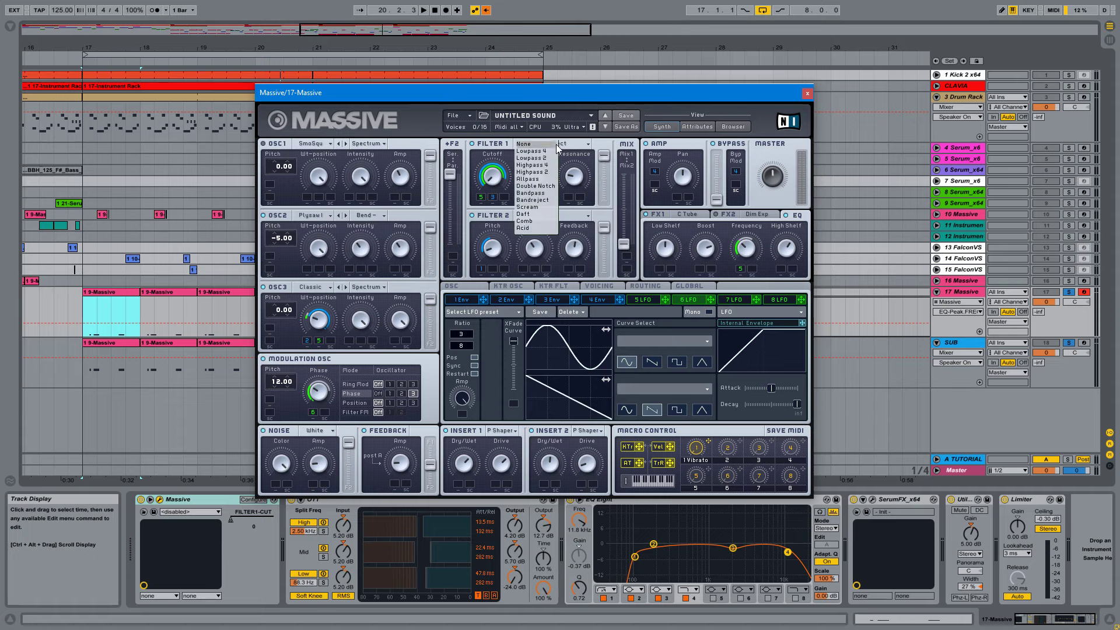
{"action": "left_click", "coordinate": [596, 147]}
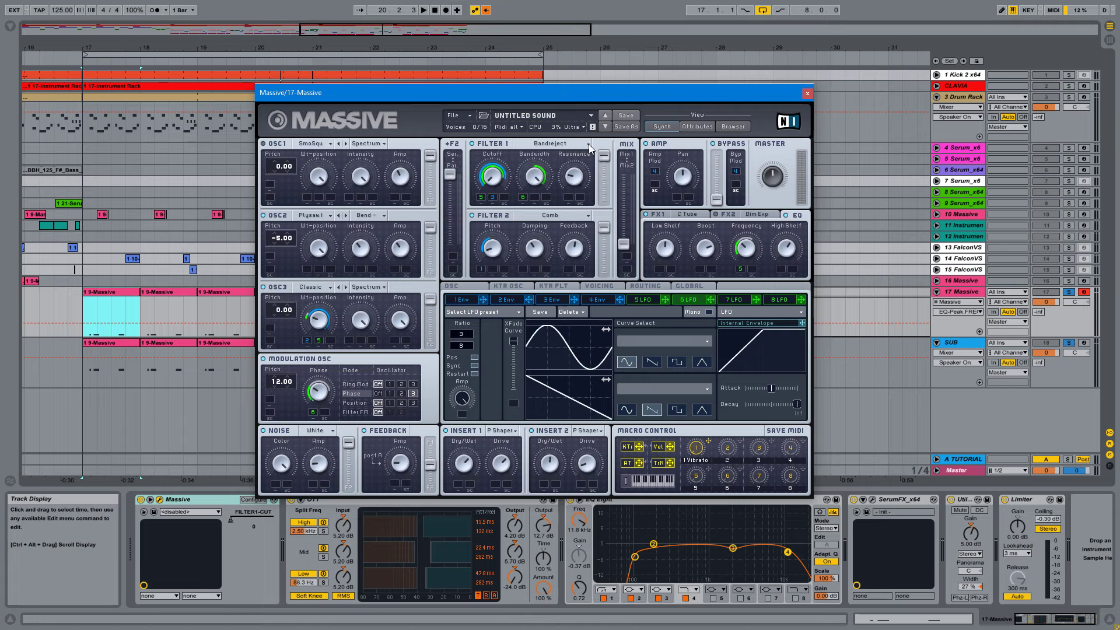
{"action": "left_click", "coordinate": [554, 144]}
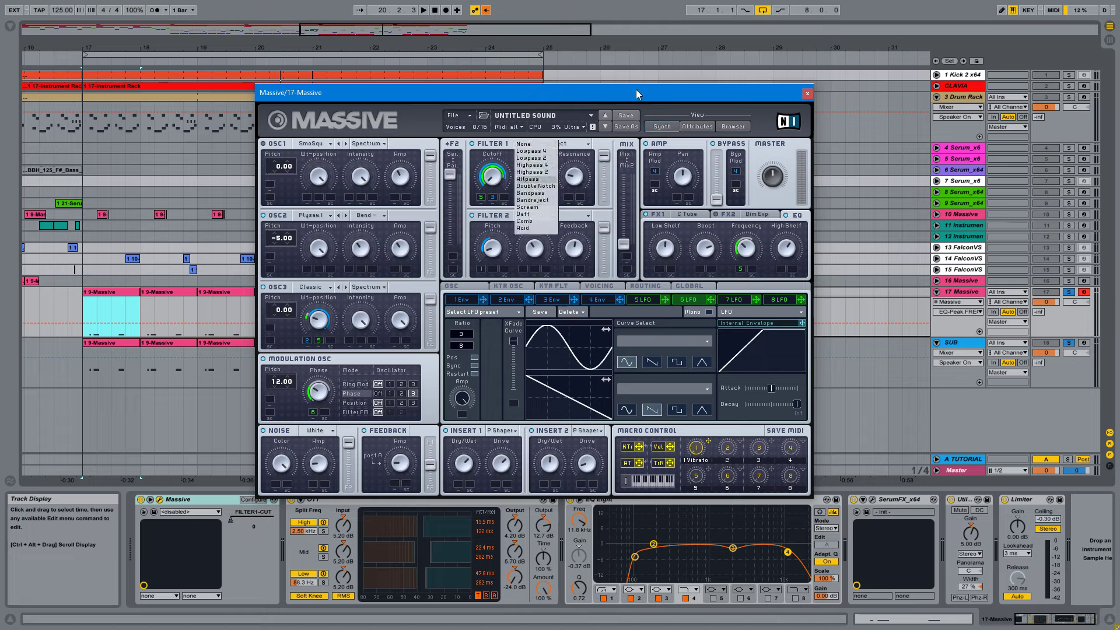
{"action": "left_click", "coordinate": [602, 149]}
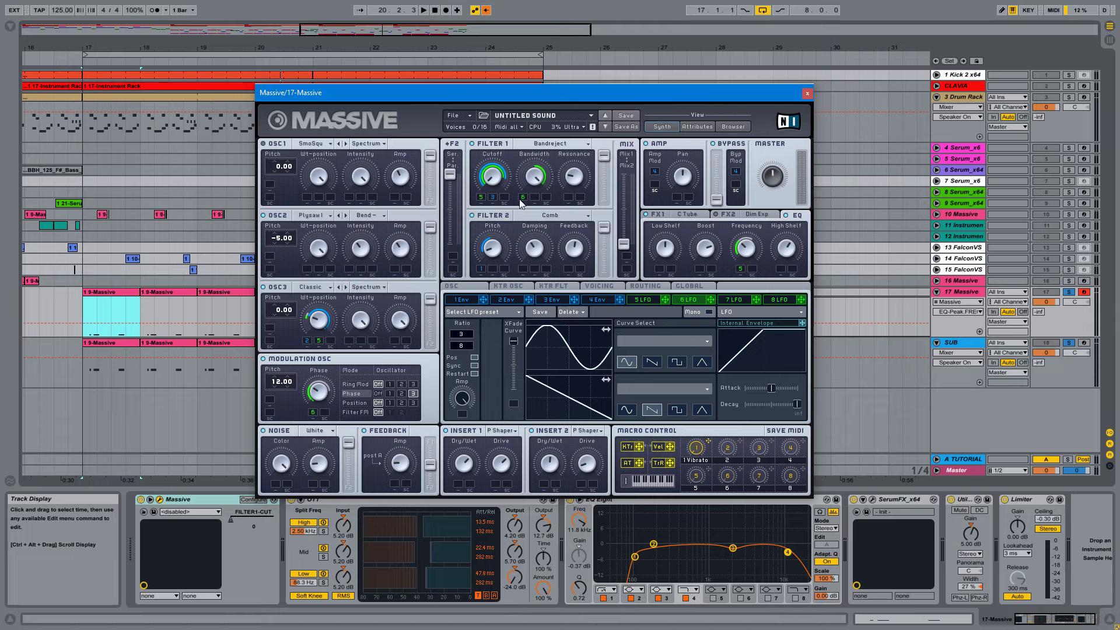
{"action": "left_click", "coordinate": [557, 301]}
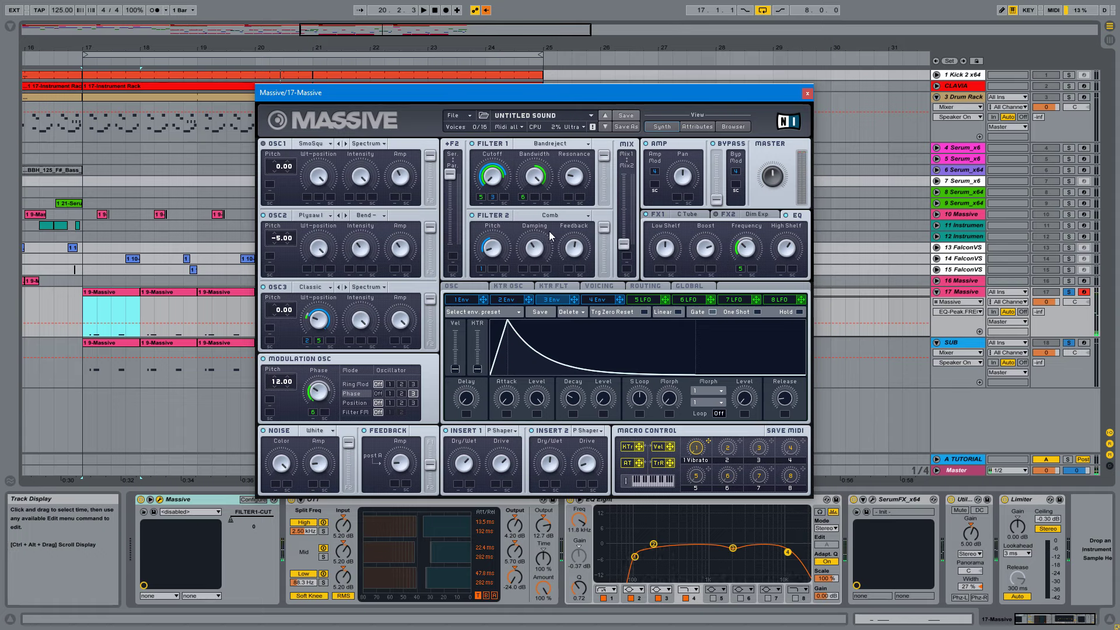
Look through Massive's voicing, global, oscillator and filter keytracking settings, ending on the general oscillator settings
{"action": "left_click", "coordinate": [602, 286]}
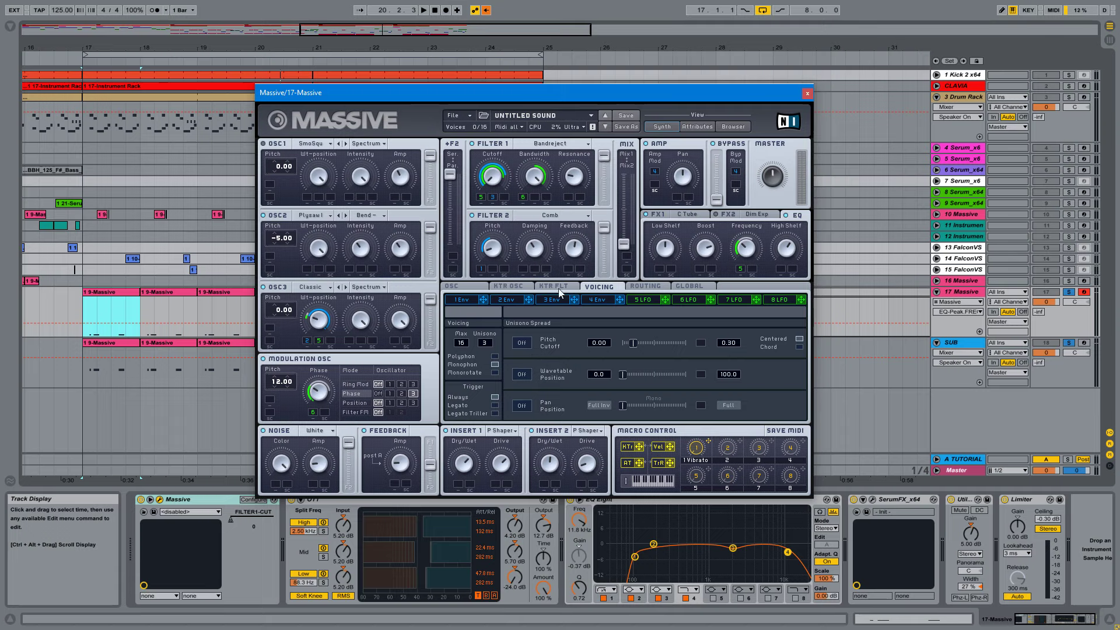
{"action": "left_click", "coordinate": [524, 288]}
{"action": "left_click", "coordinate": [469, 289]}
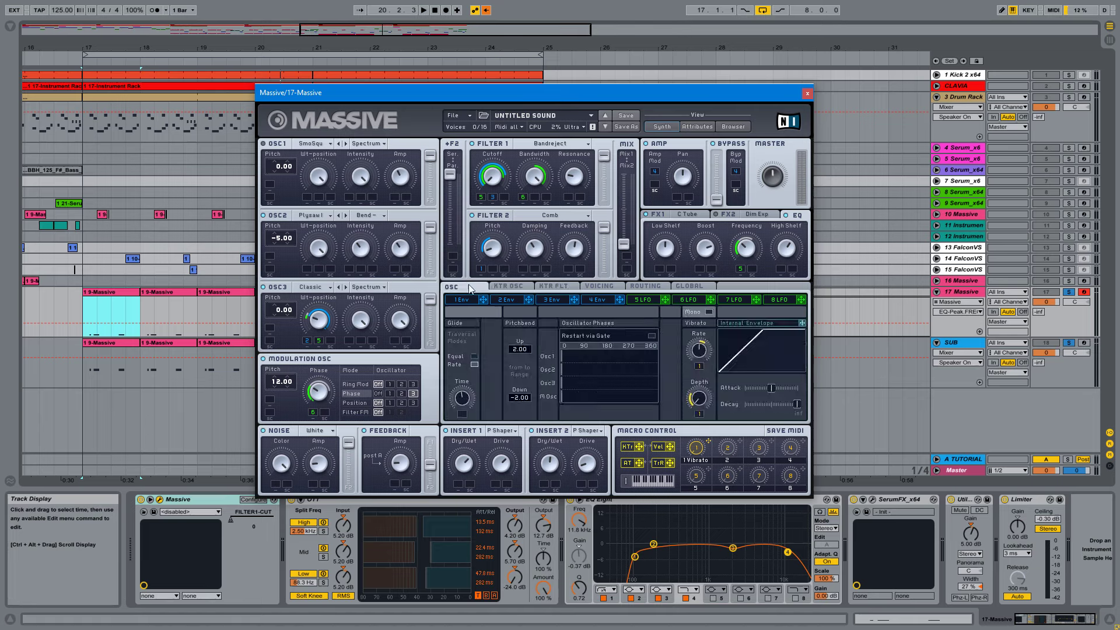
{"action": "left_click", "coordinate": [677, 286]}
{"action": "left_click", "coordinate": [589, 287]}
{"action": "left_click", "coordinate": [560, 287]}
{"action": "left_click", "coordinate": [512, 287]}
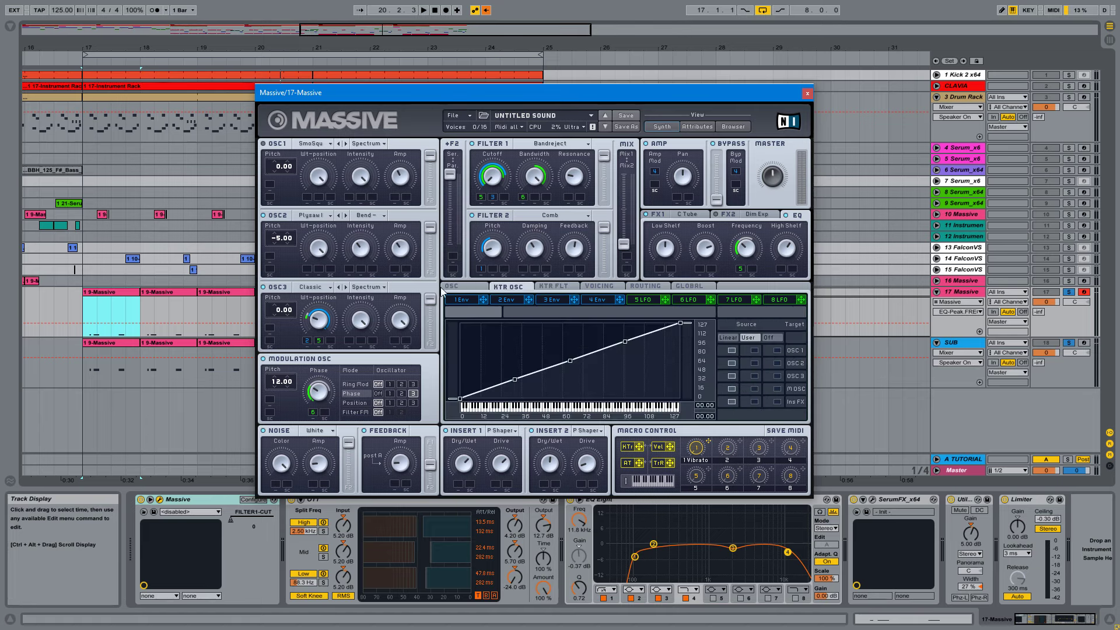
{"action": "left_click", "coordinate": [444, 287]}
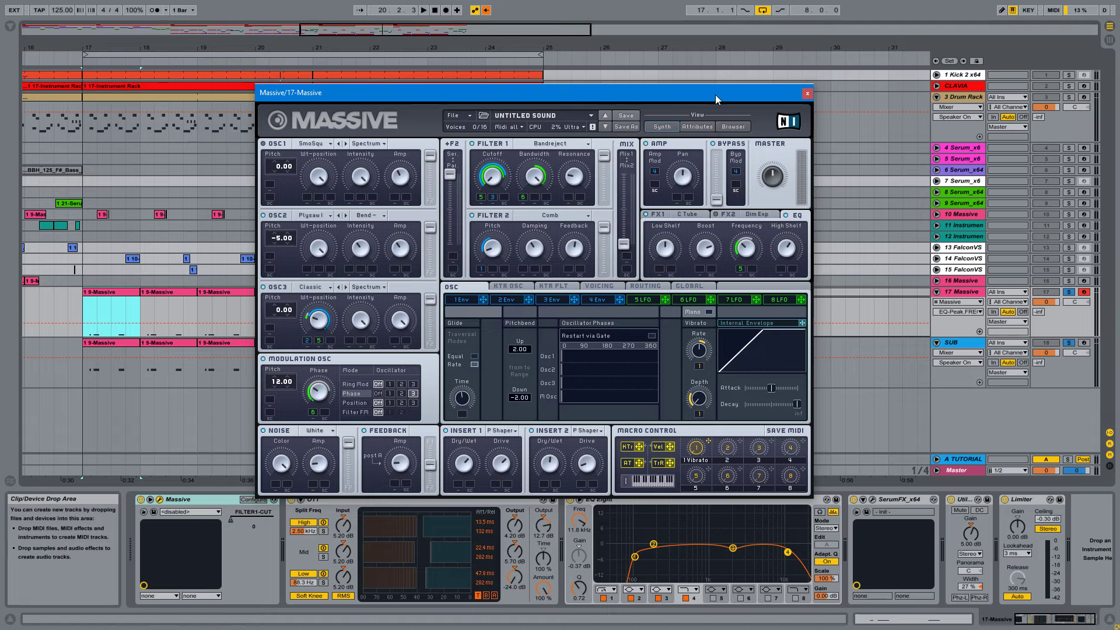
Move the Massive window clear of the device chain and bypass the OTT and EQ Eight devices
{"action": "left_click_drag", "start_coordinate": [715, 94], "coordinate": [683, 54]}
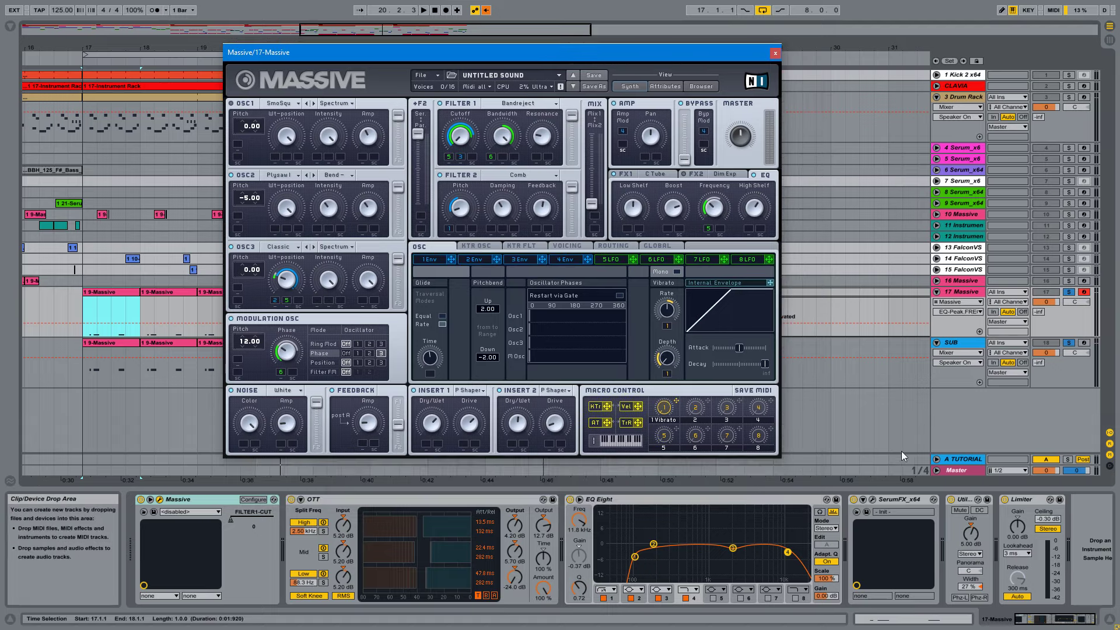
{"action": "left_click", "coordinate": [291, 499]}
{"action": "left_click", "coordinate": [571, 499]}
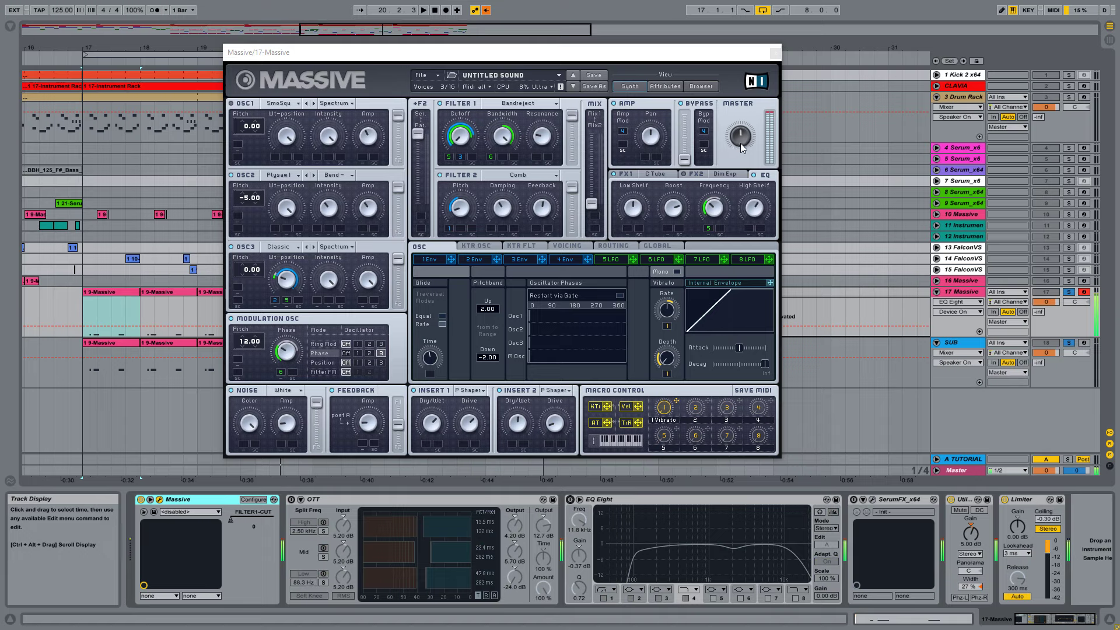
Compare the bass sound with OTT on and off, leaving the device enabled
{"action": "left_click", "coordinate": [292, 500]}
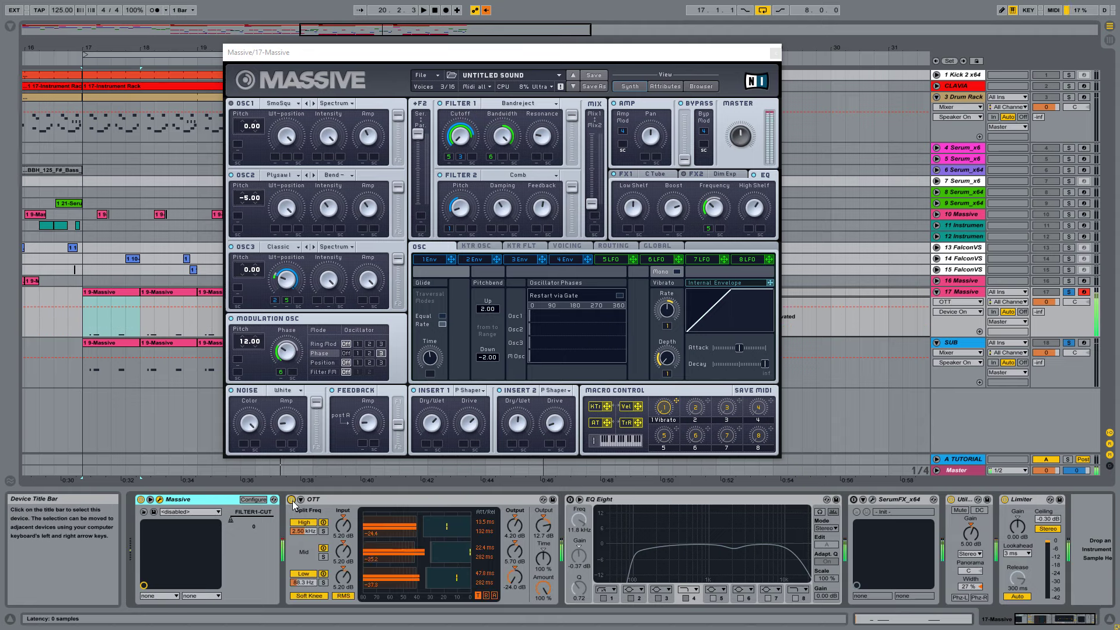
{"action": "left_click", "coordinate": [292, 500]}
{"action": "left_click", "coordinate": [292, 500]}
Turn EQ Eight back on and compare track 17's sound with and without it, leaving it enabled
{"action": "left_click", "coordinate": [602, 500]}
{"action": "left_click", "coordinate": [572, 500]}
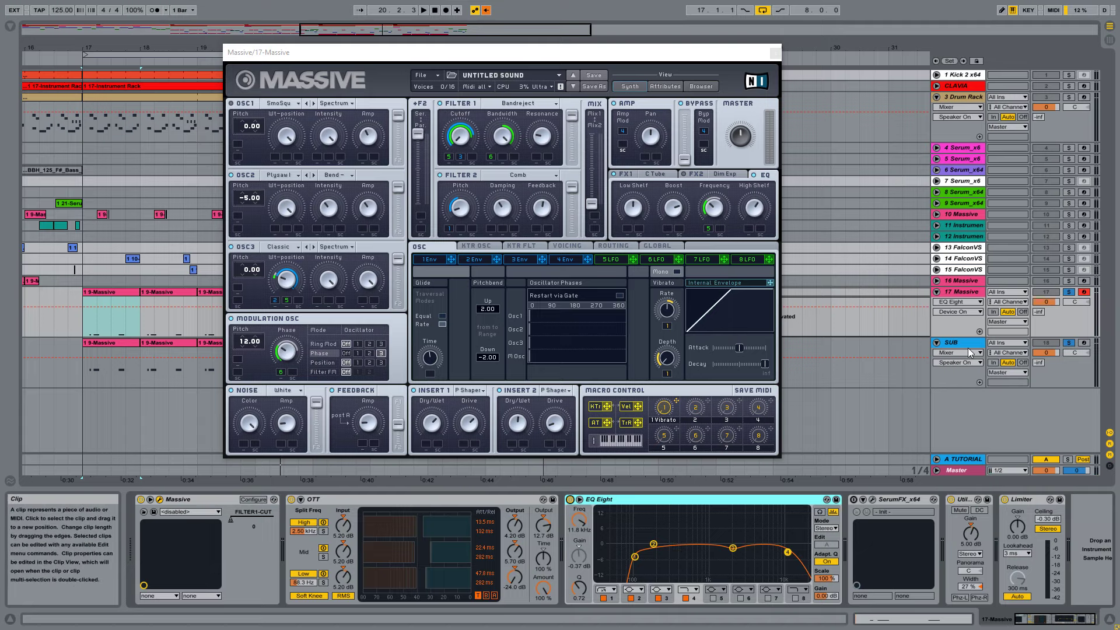
{"action": "left_click", "coordinate": [956, 470]}
{"action": "left_click", "coordinate": [963, 291]}
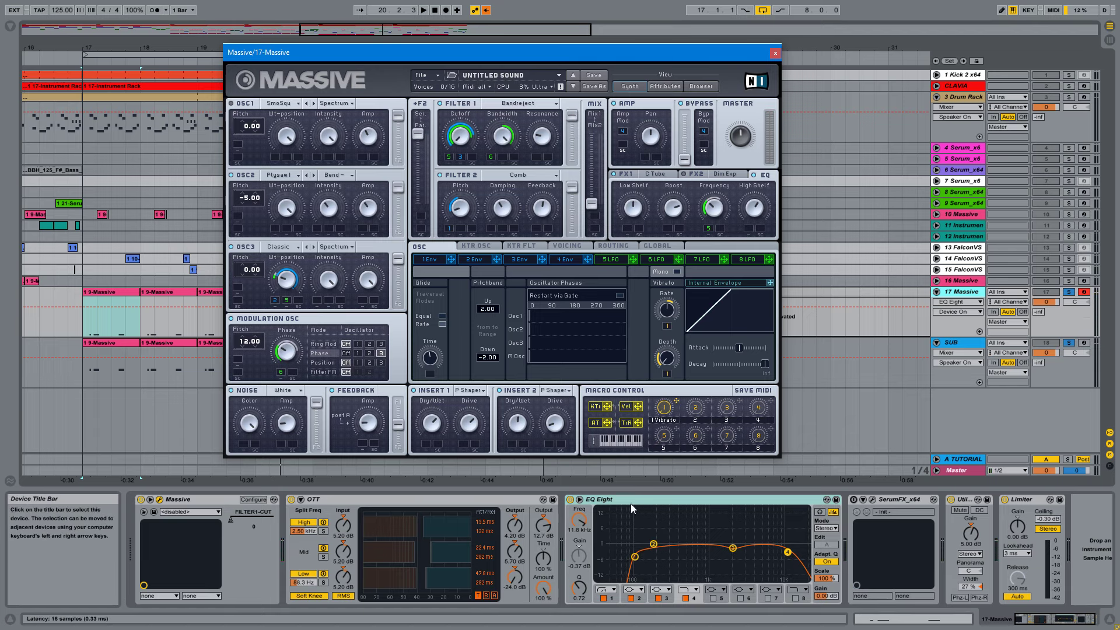
{"action": "left_click", "coordinate": [573, 502]}
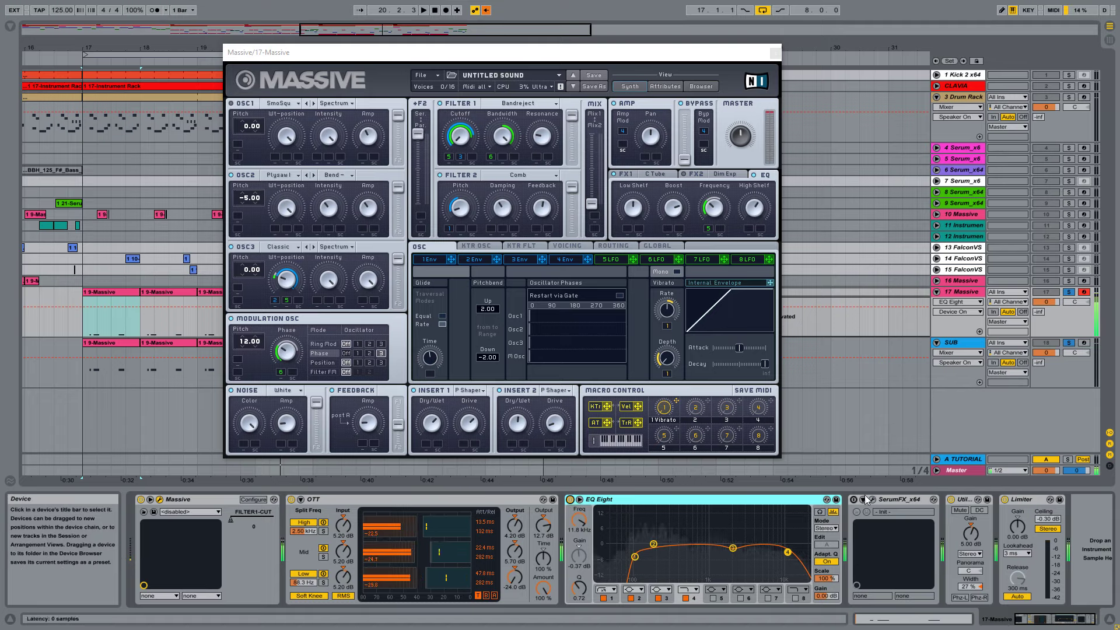
Open the SerumFX_x64 editor on track 17 and arrange its window beside the Massive window
{"action": "left_click", "coordinate": [902, 497]}
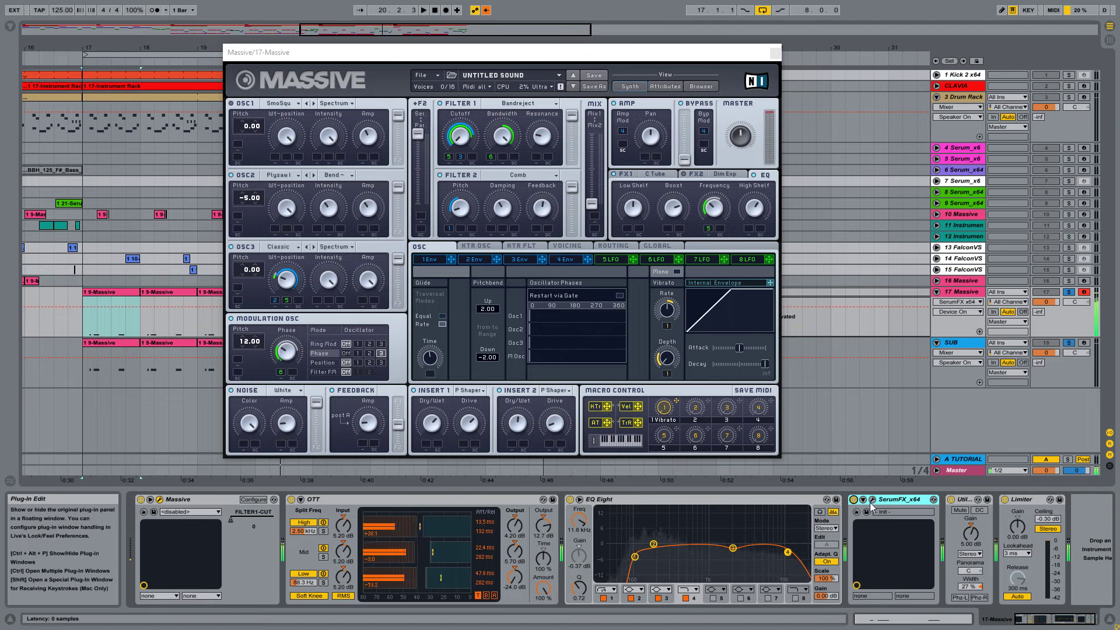
{"action": "left_click", "coordinate": [872, 500]}
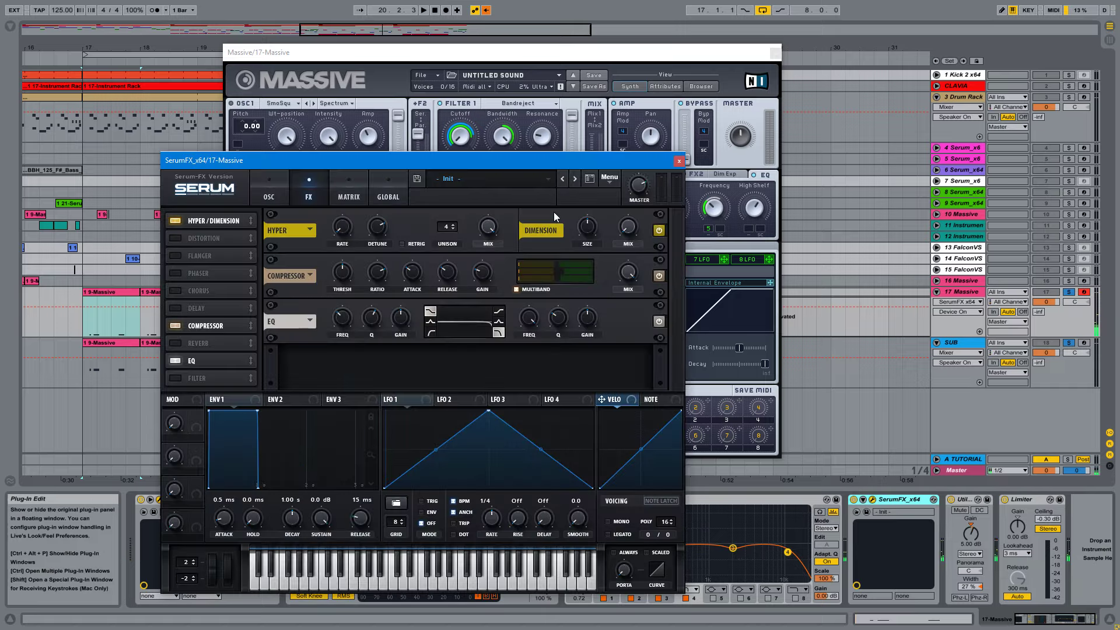
{"action": "left_click_drag", "start_coordinate": [390, 167], "coordinate": [708, 161]}
{"action": "left_click_drag", "start_coordinate": [562, 53], "coordinate": [329, 81]}
{"action": "left_click_drag", "start_coordinate": [771, 157], "coordinate": [782, 110]}
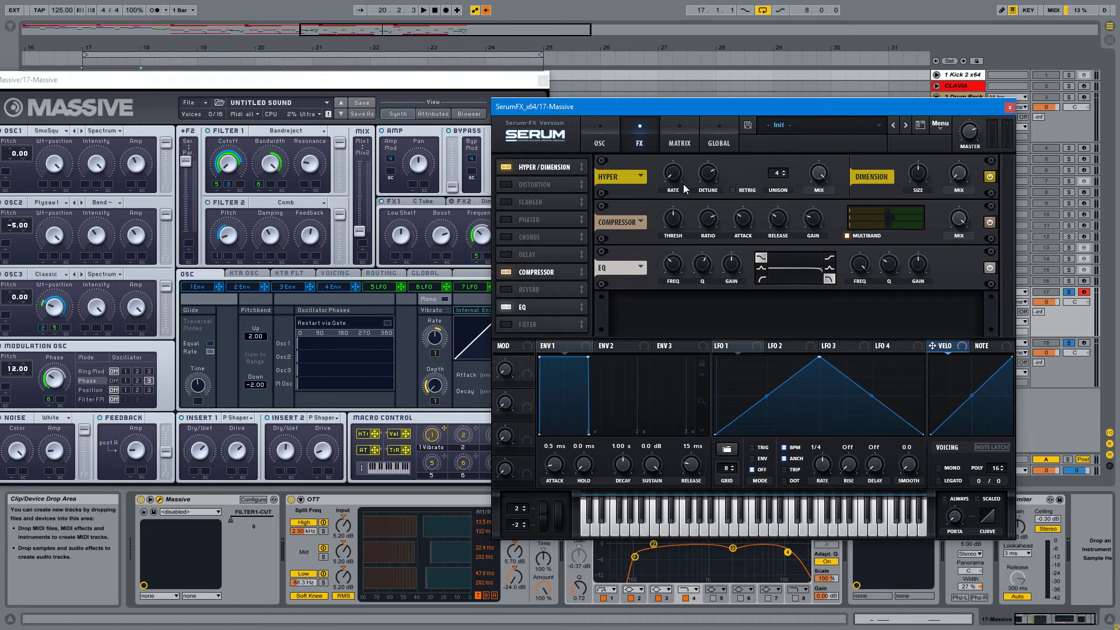
{"action": "left_click_drag", "start_coordinate": [910, 115], "coordinate": [829, 115]}
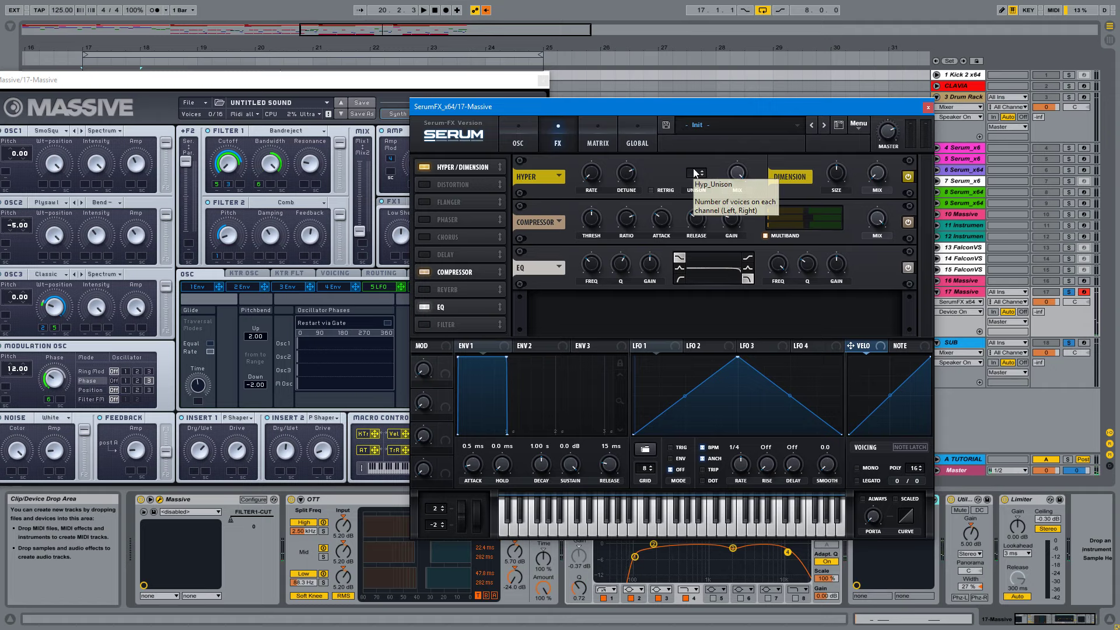
{"action": "left_click_drag", "start_coordinate": [638, 106], "coordinate": [710, 85]}
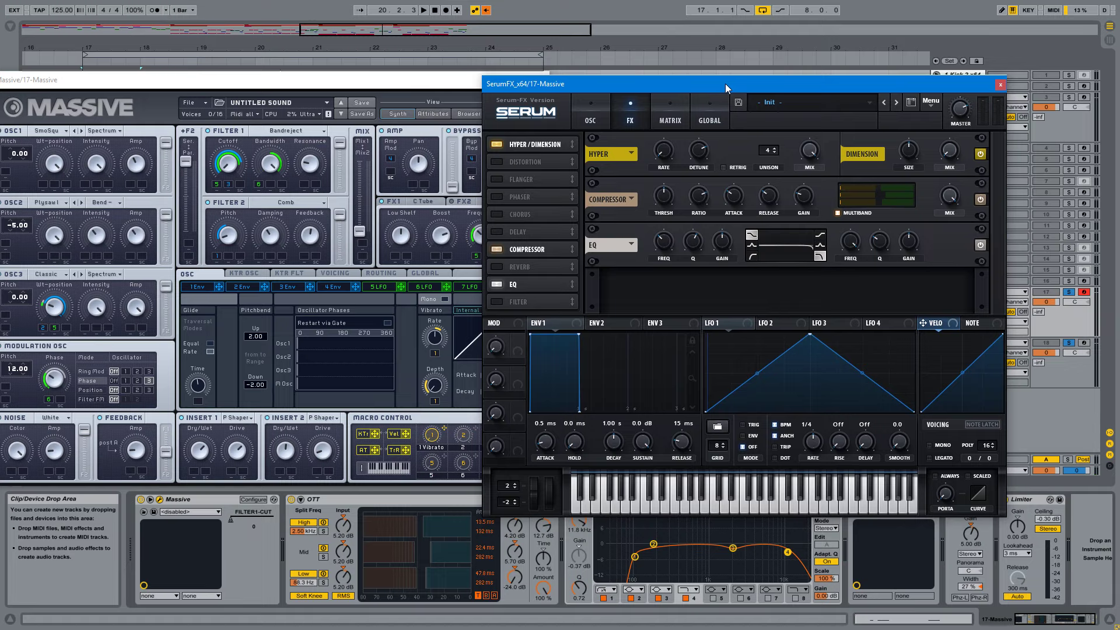
Compare the sound with Serum FX's Hyper / Dimension effect bypassed and enabled, and examine its Rate and Detune settings
{"action": "left_click", "coordinate": [980, 154]}
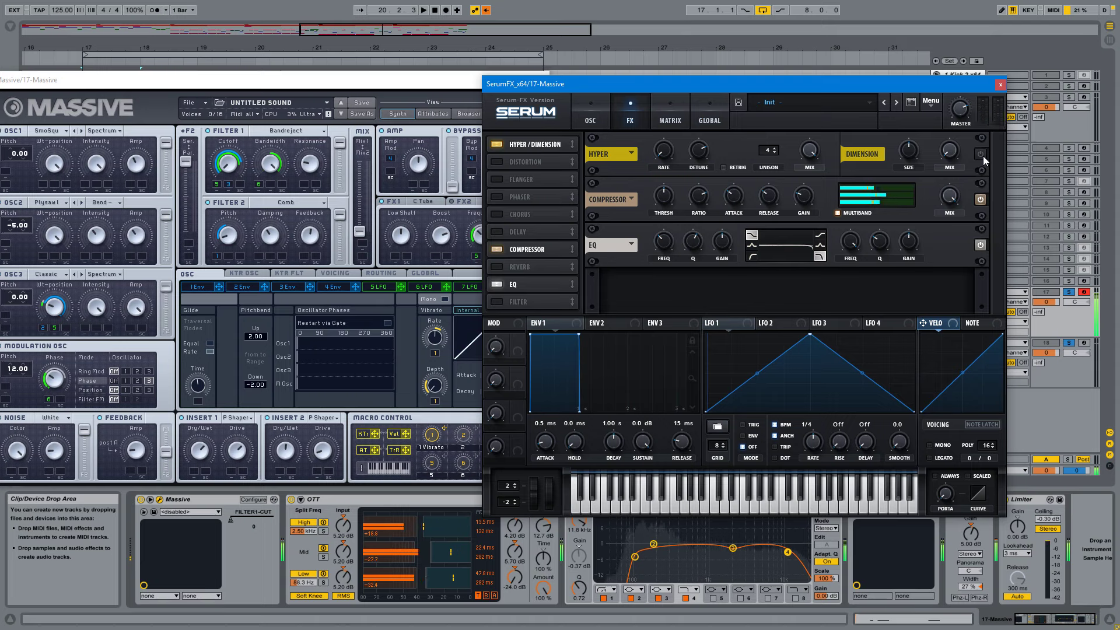
{"action": "left_click", "coordinate": [980, 154]}
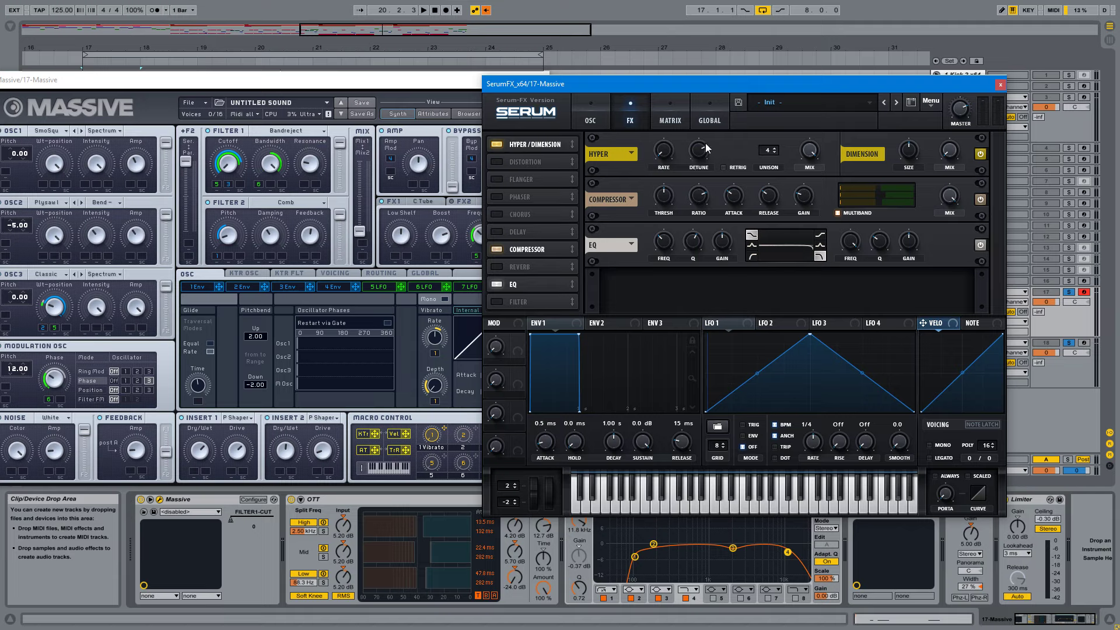
{"action": "mouse_move", "coordinate": [705, 152]}
{"action": "left_mouse_down"}
{"action": "mouse_move", "coordinate": [702, 139]}
{"action": "mouse_move", "coordinate": [702, 161]}
{"action": "left_mouse_up"}
{"action": "left_click", "coordinate": [671, 163]}
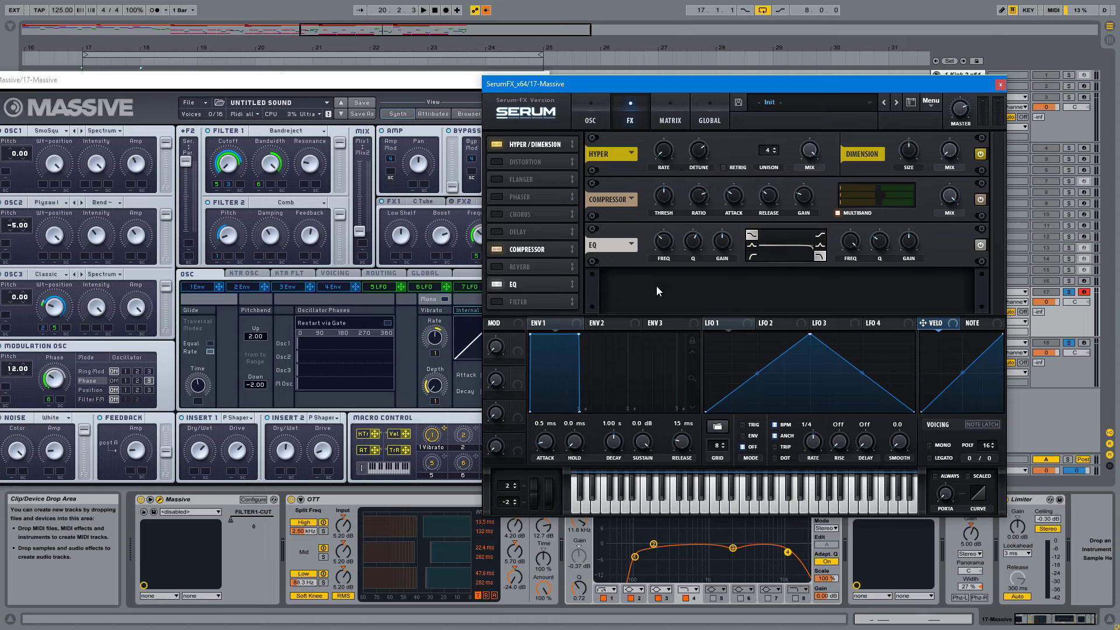
{"action": "mouse_move", "coordinate": [702, 156]}
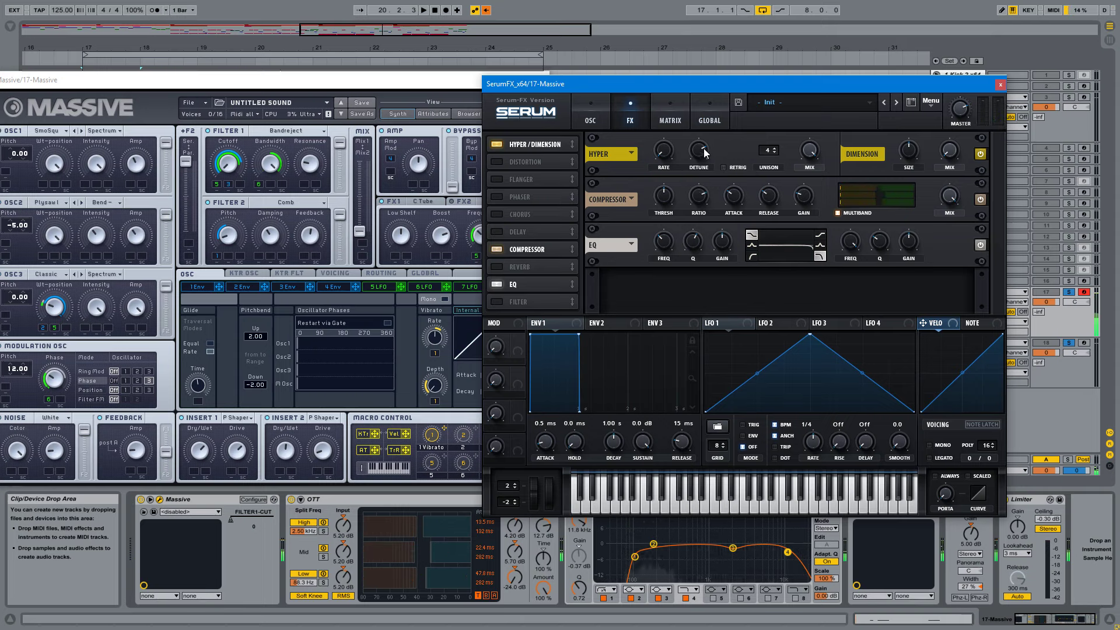
{"action": "mouse_move", "coordinate": [703, 157]}
{"action": "left_mouse_down"}
{"action": "mouse_move", "coordinate": [711, 260]}
{"action": "mouse_move", "coordinate": [705, 156]}
{"action": "left_mouse_up"}
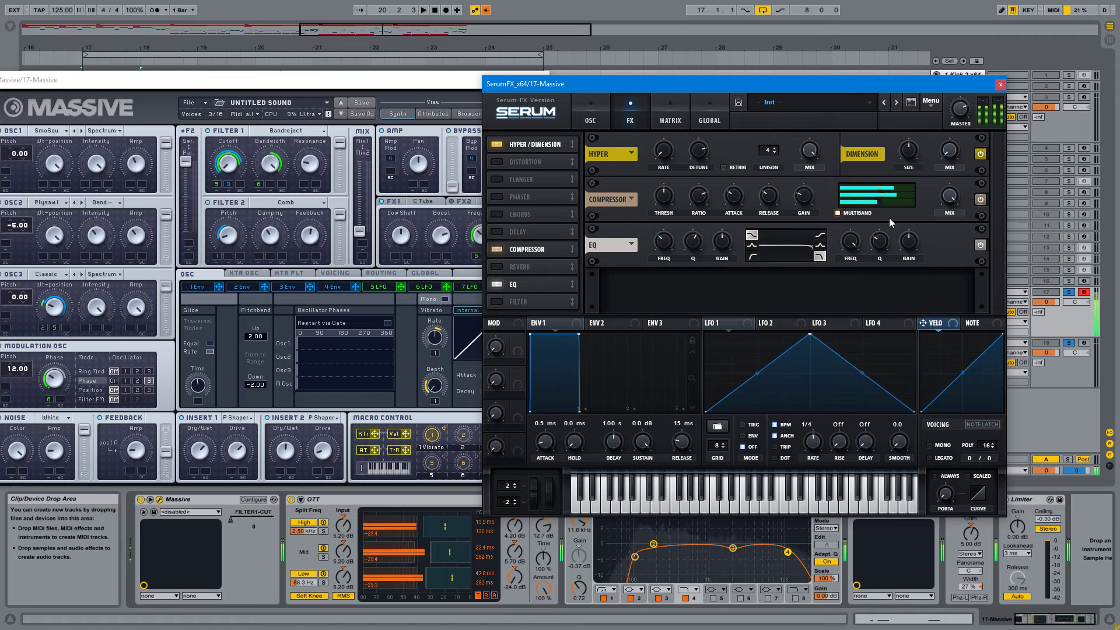
Compare the sound with Serum FX's EQ bypassed and enabled, and close the Serum FX and Massive windows
{"action": "left_click", "coordinate": [980, 246]}
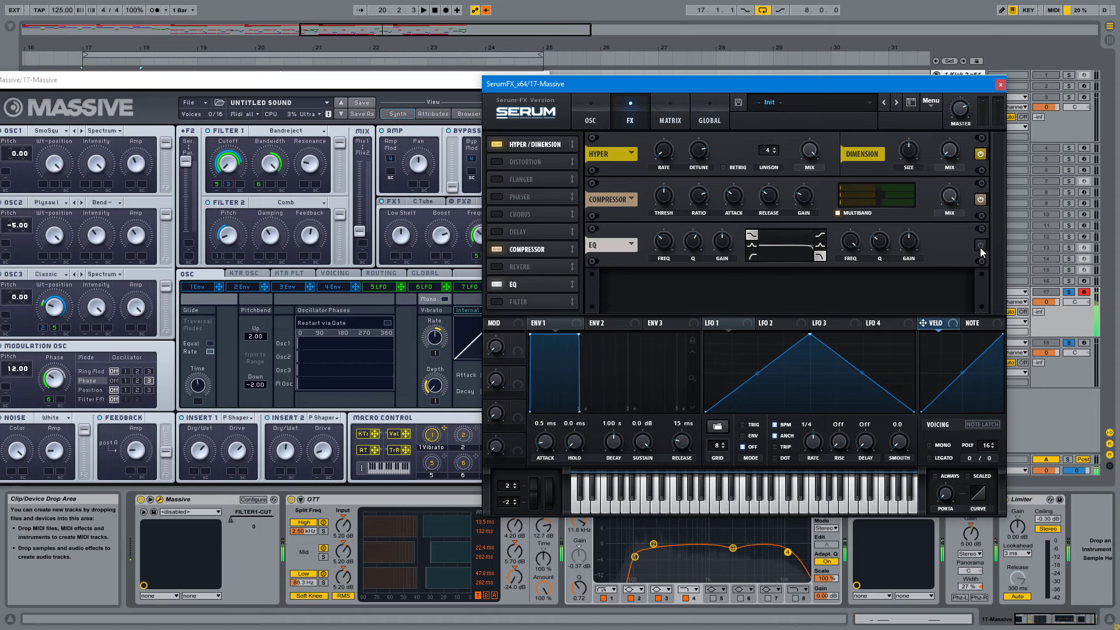
{"action": "left_click", "coordinate": [980, 245]}
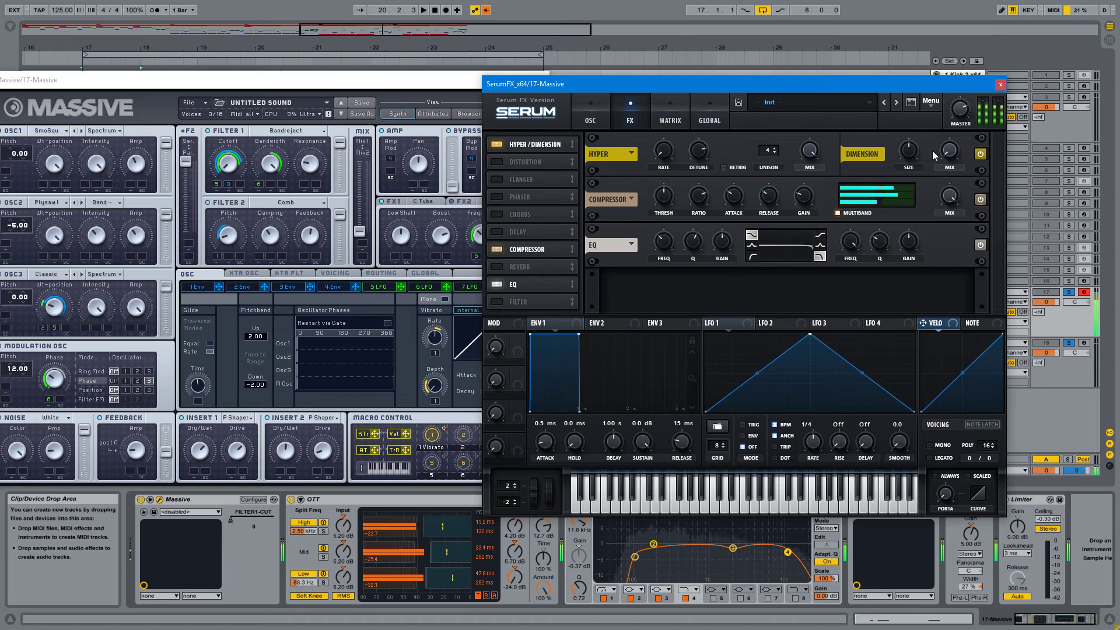
{"action": "left_click_drag", "start_coordinate": [992, 83], "coordinate": [791, 61]}
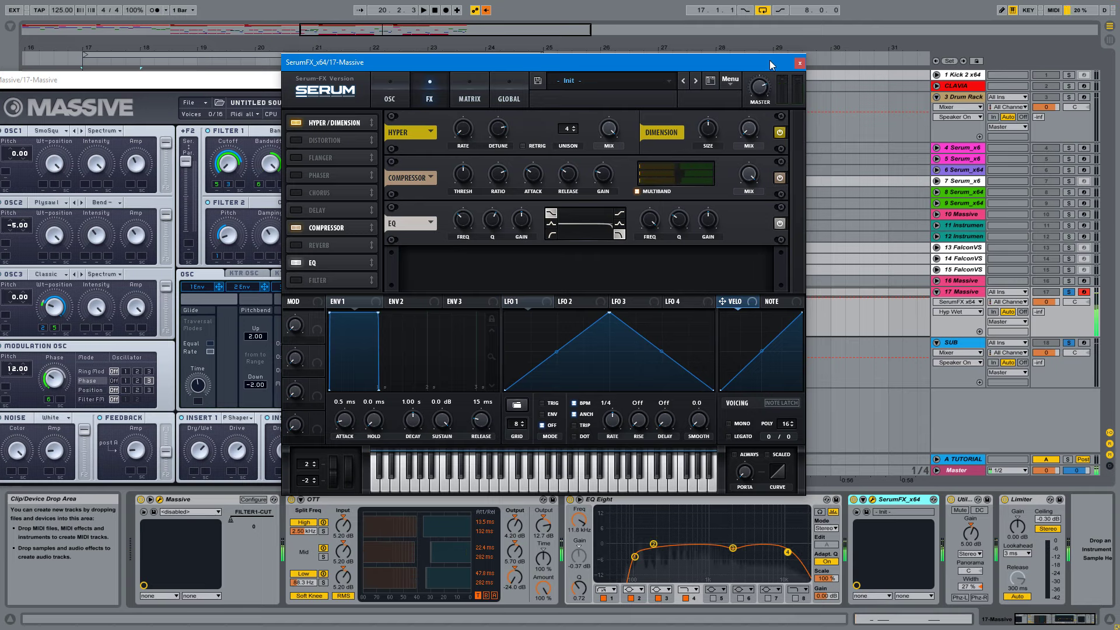
{"action": "left_click", "coordinate": [800, 63]}
{"action": "left_click", "coordinate": [548, 81]}
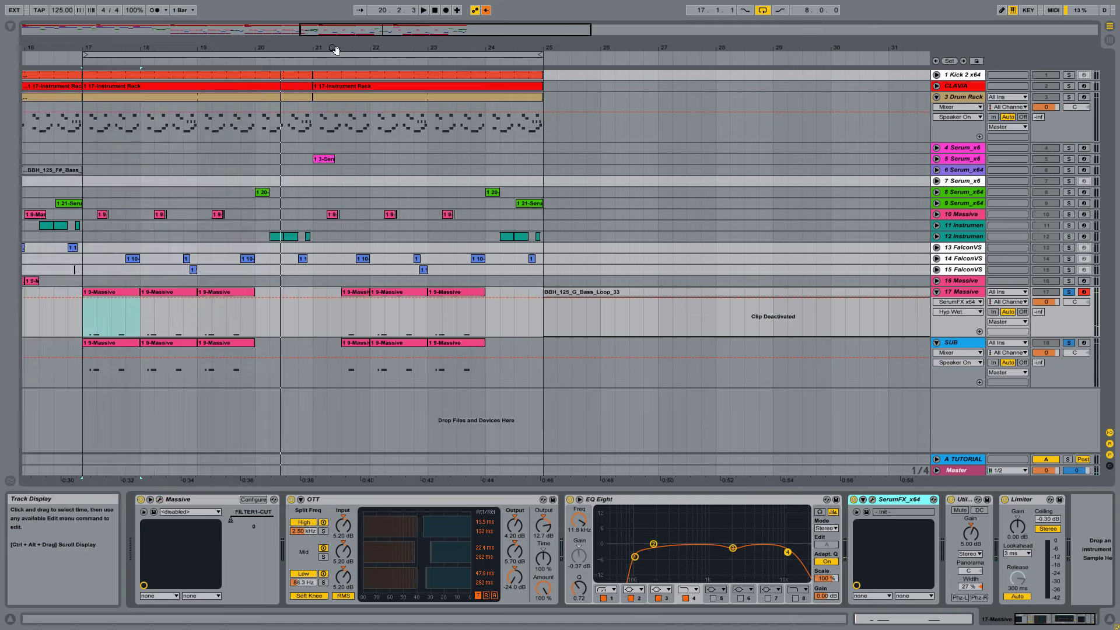
Unsolo the 17 Massive and SUB tracks, and play part of the loop from bar 17 to bar 25 with the full mix
{"action": "left_click_drag", "start_coordinate": [93, 50], "coordinate": [240, 282]}
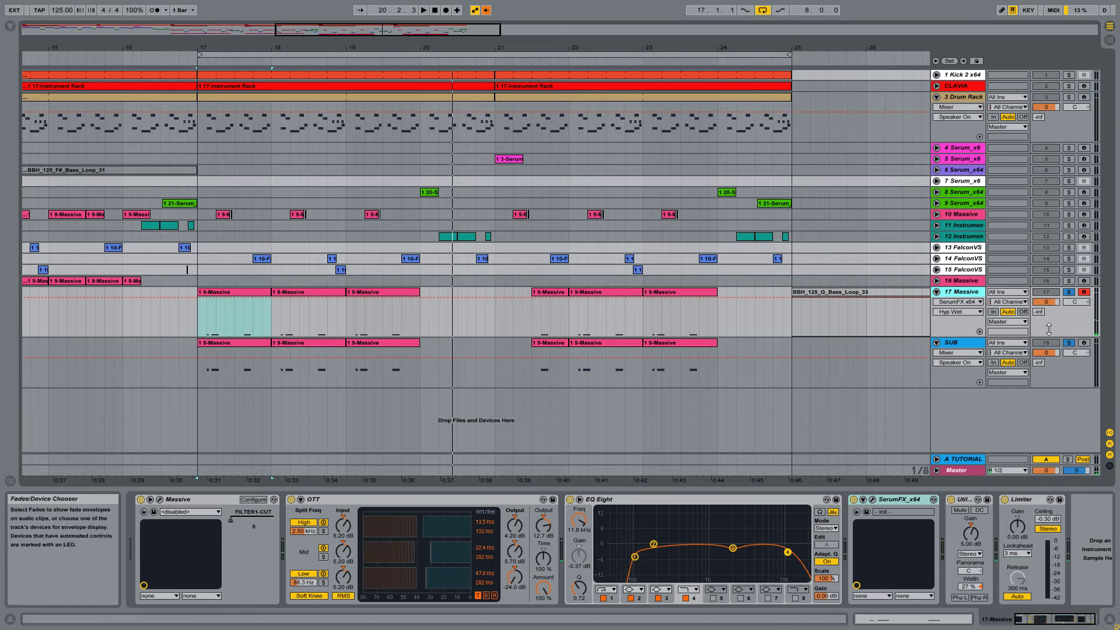
{"action": "left_click", "coordinate": [1072, 293]}
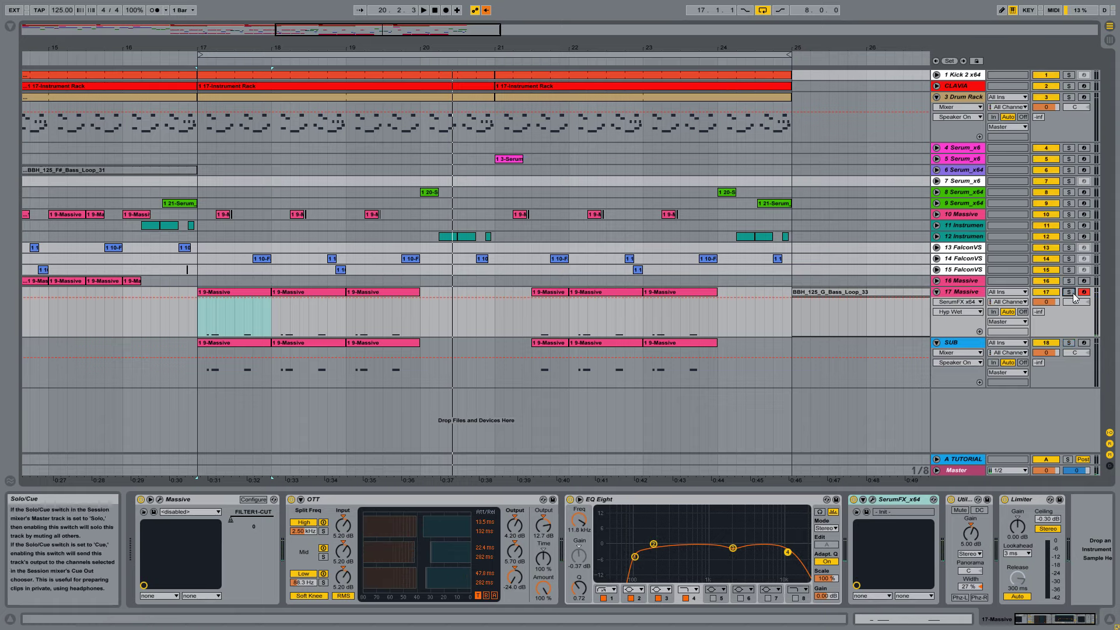
{"action": "left_click", "coordinate": [473, 53]}
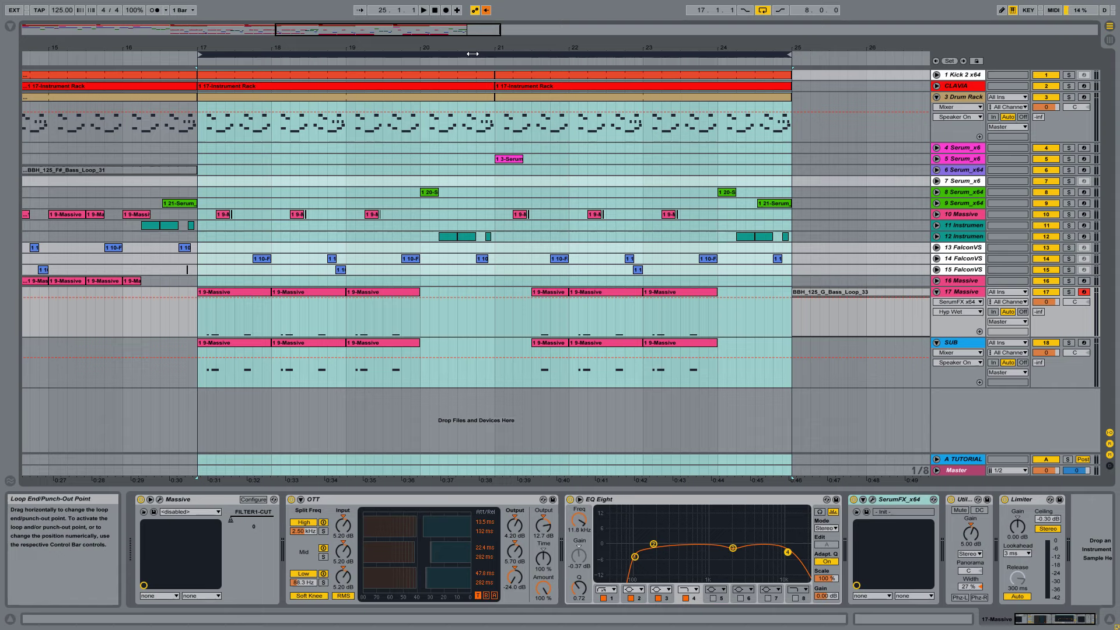
{"action": "key", "text": "space"}
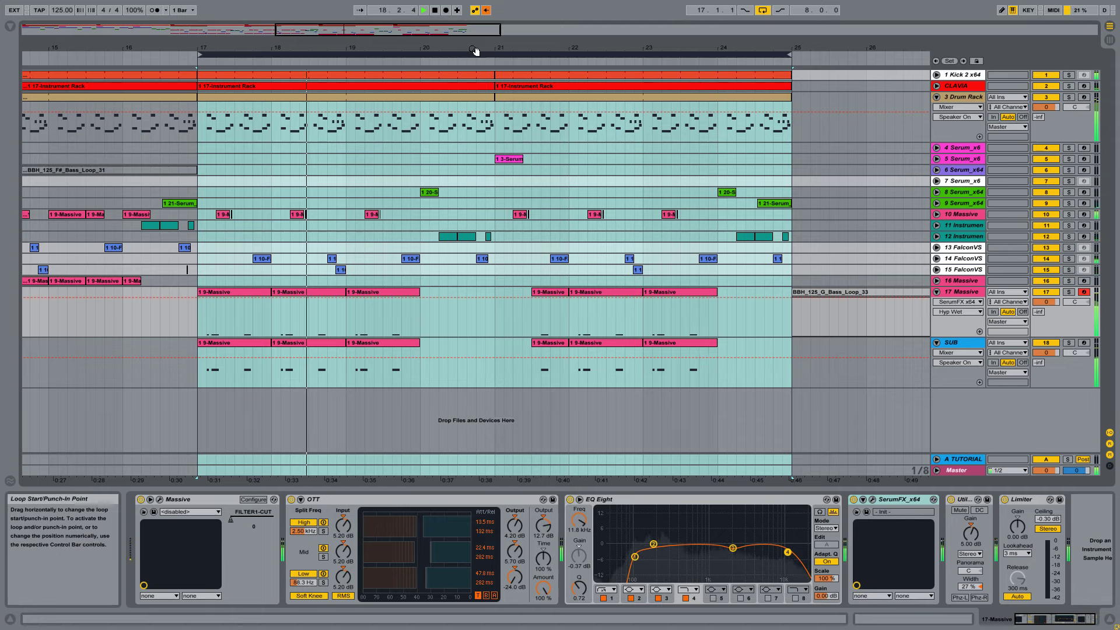
{"action": "key", "text": "space"}
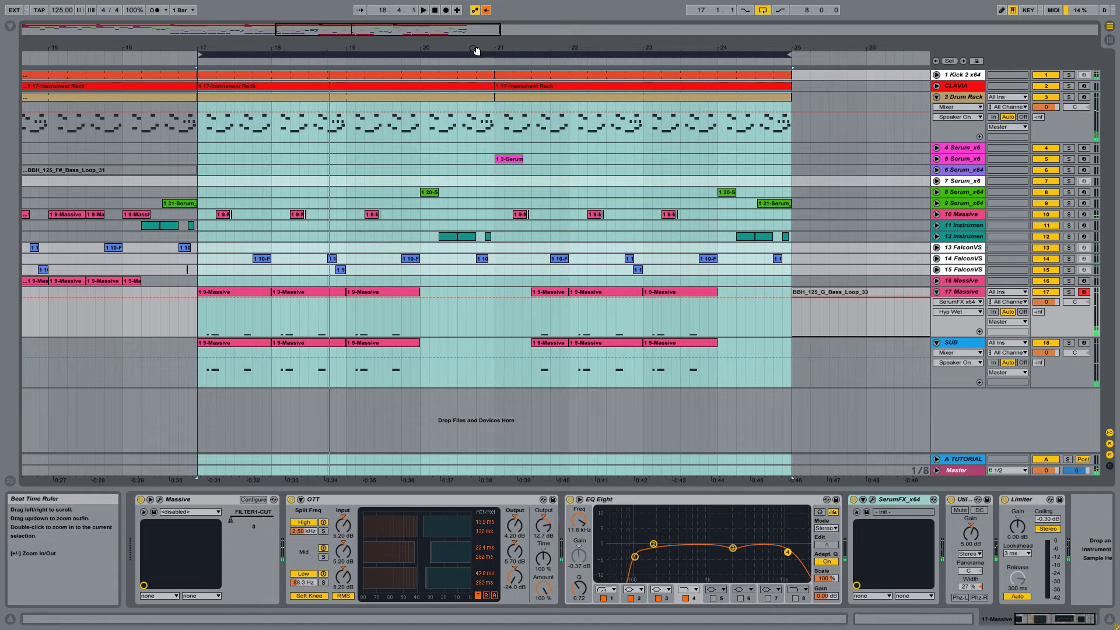
Switch to the Bassline House product page in the browser to show it, and return to Ableton Live
{"action": "key", "text": "alt+Tab"}
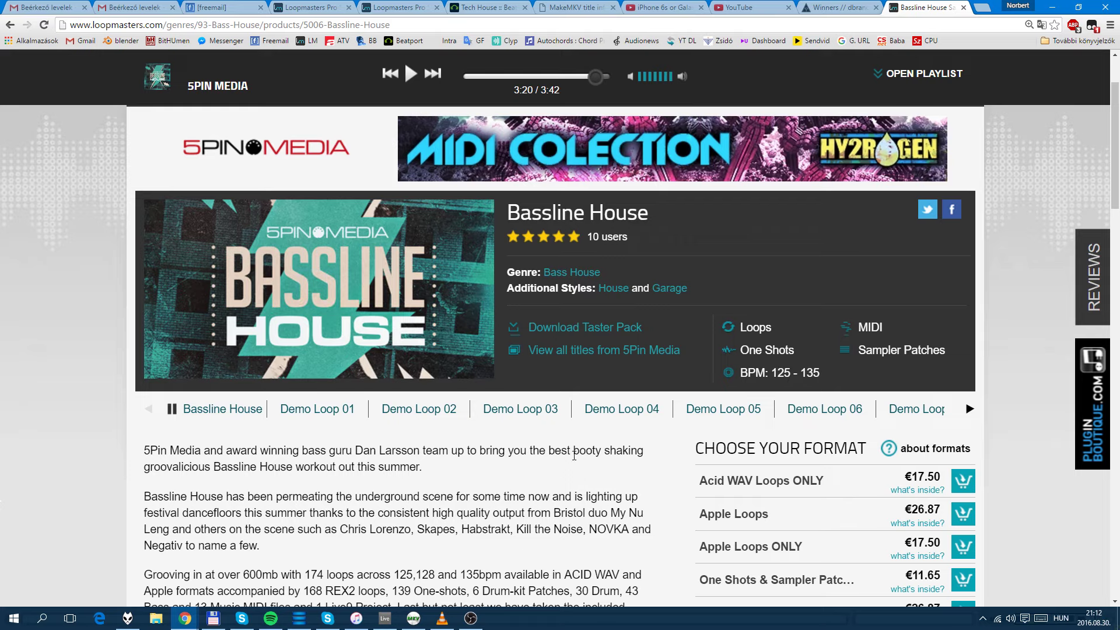
{"action": "left_click", "coordinate": [380, 624]}
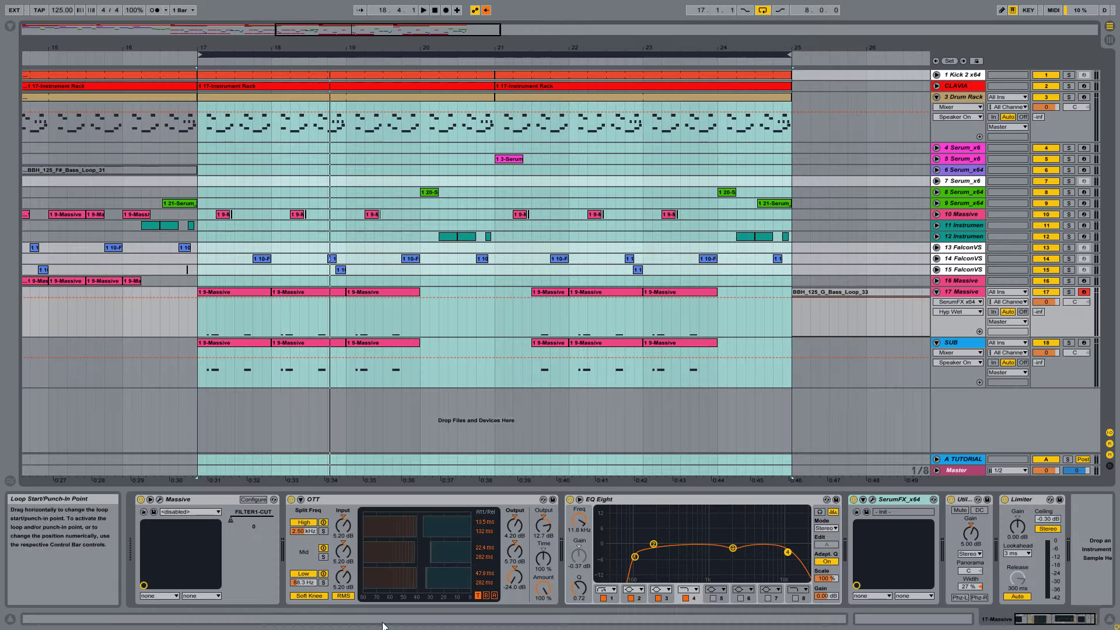